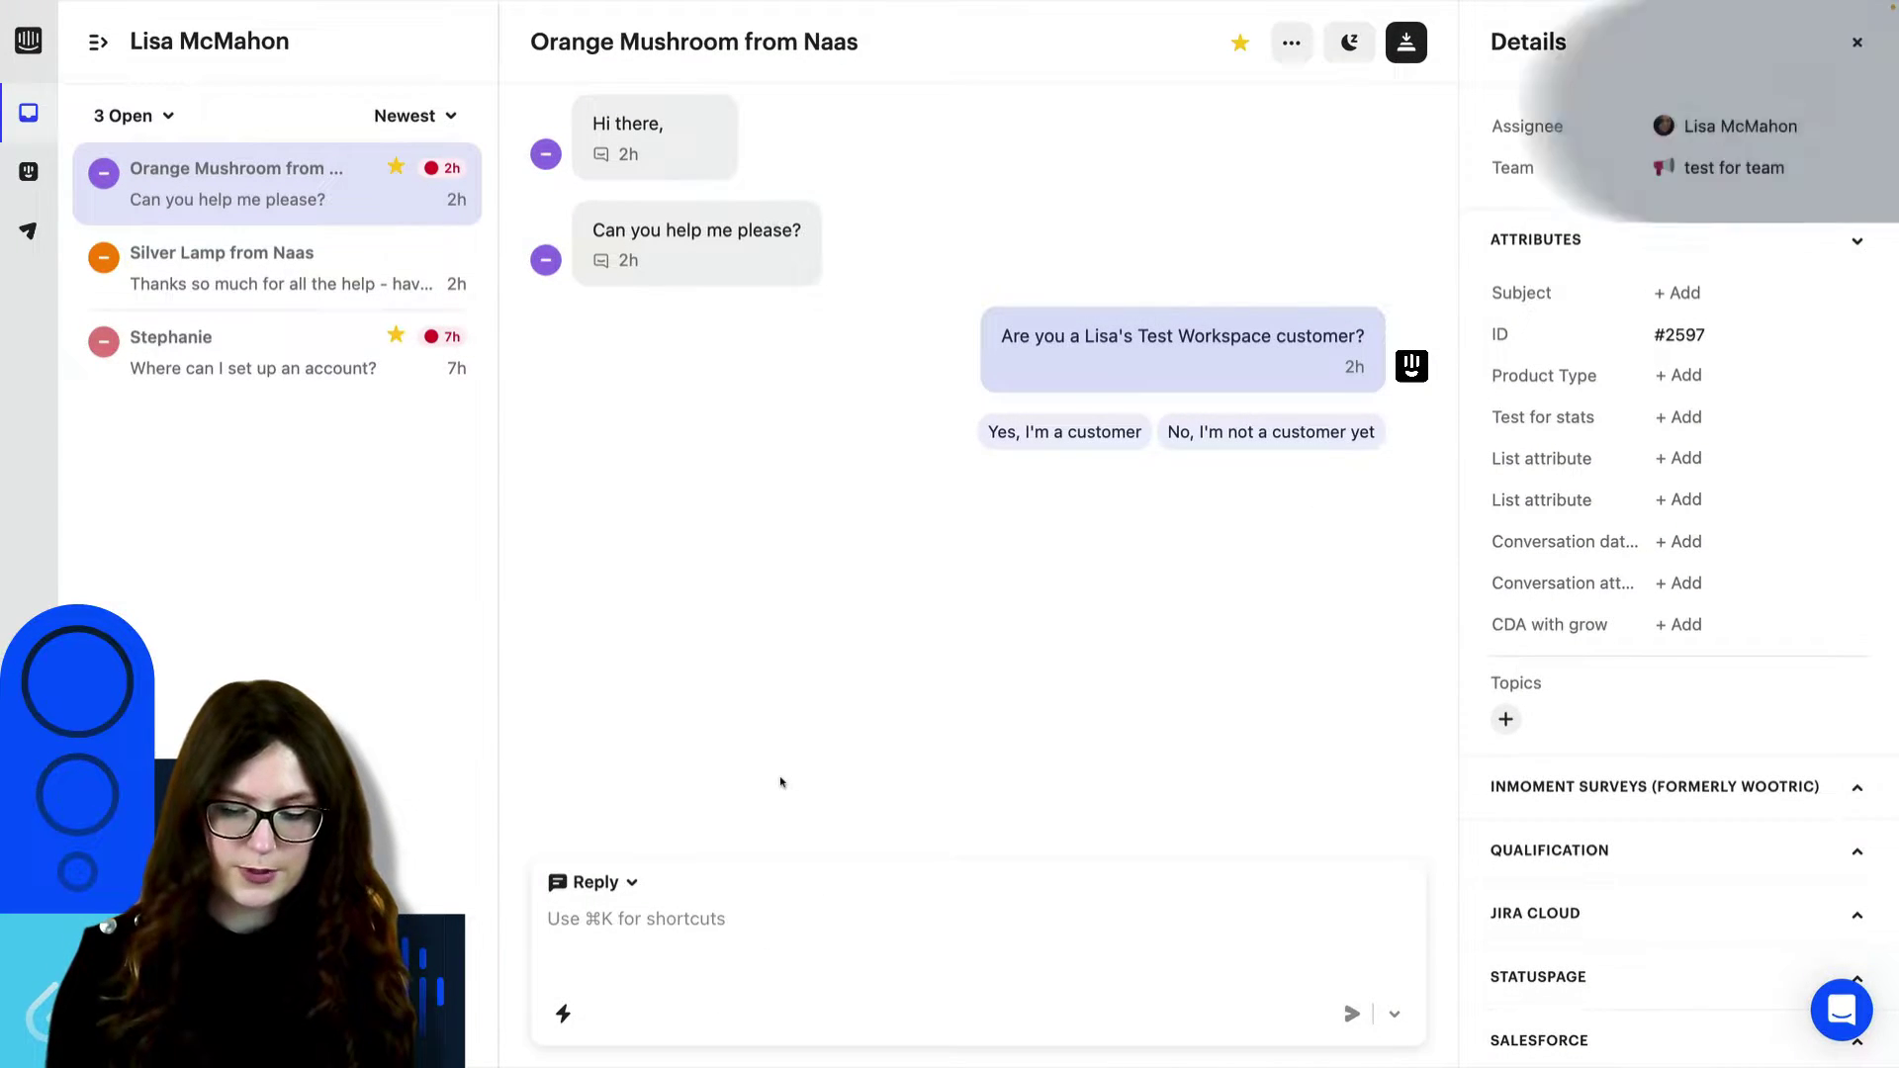
Open the conversation action palette and scroll through the available actions.
key("super+k")
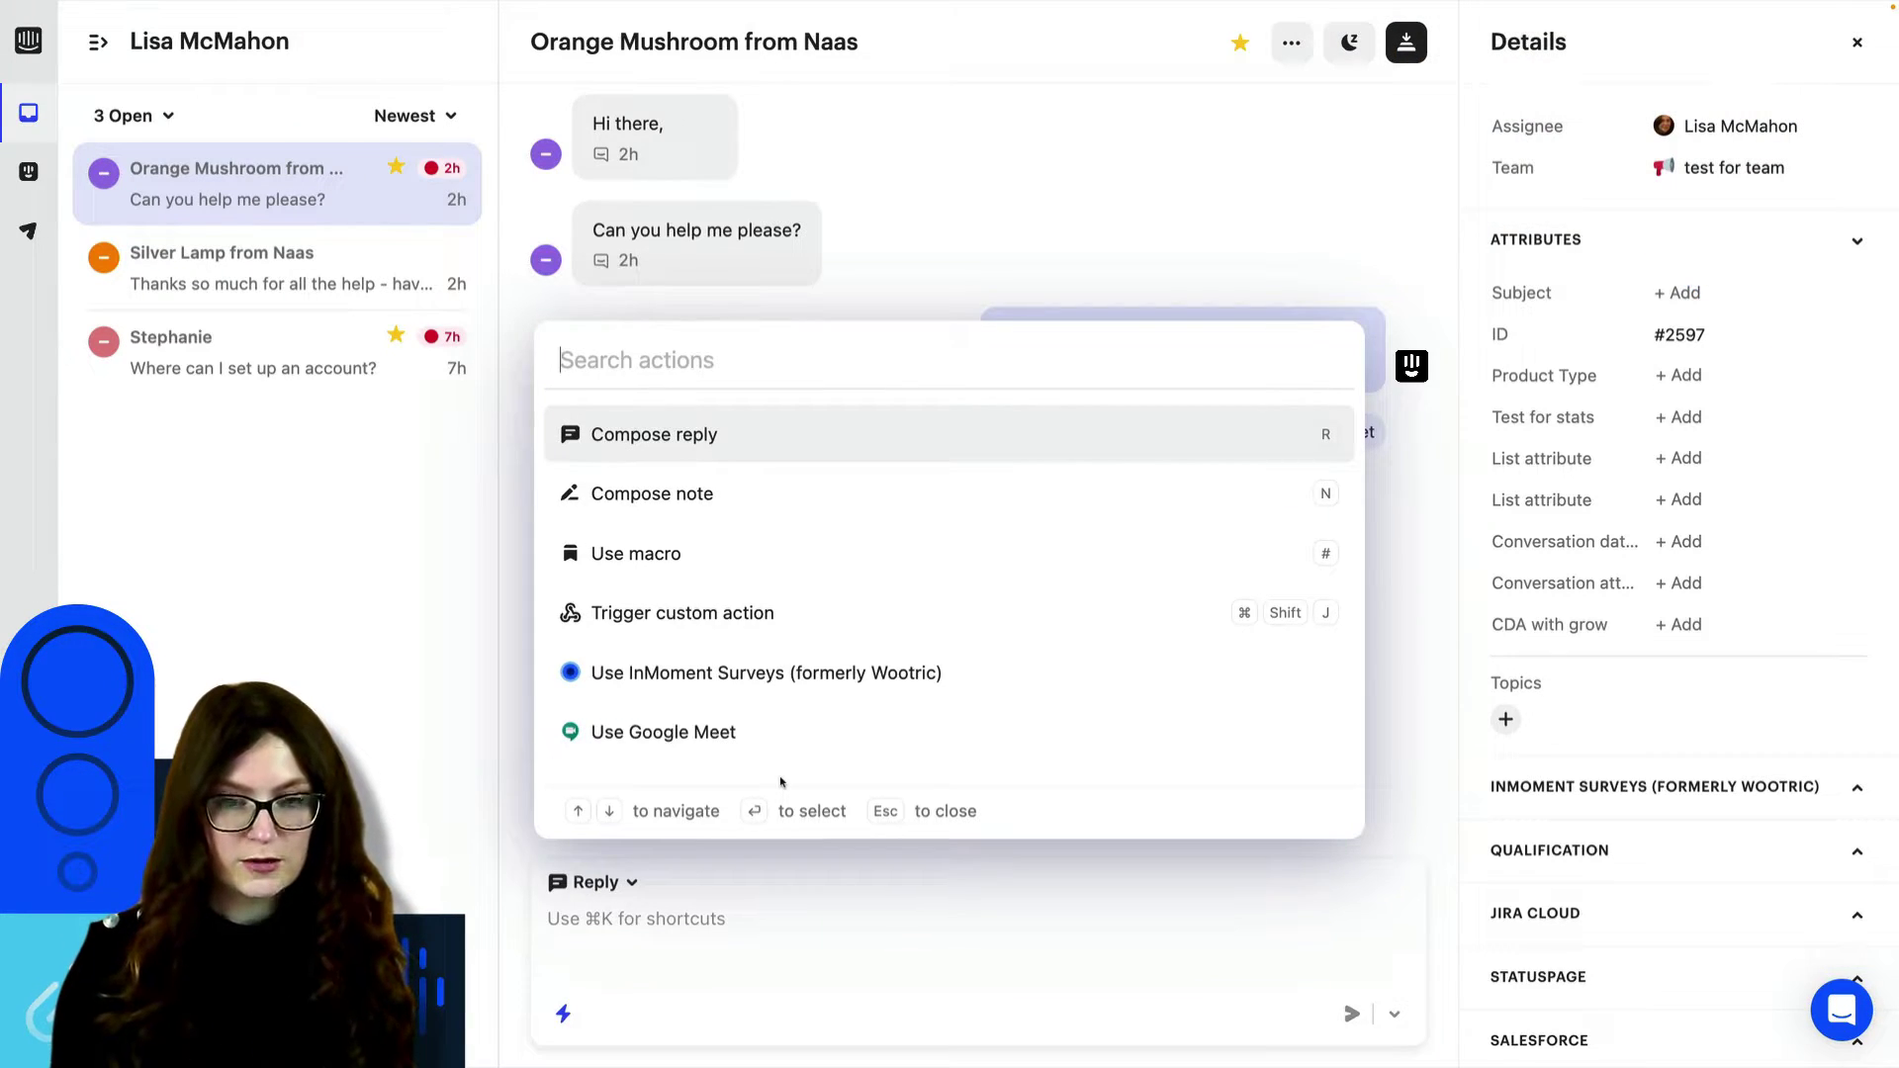
scroll(791, 713, "down", 10)
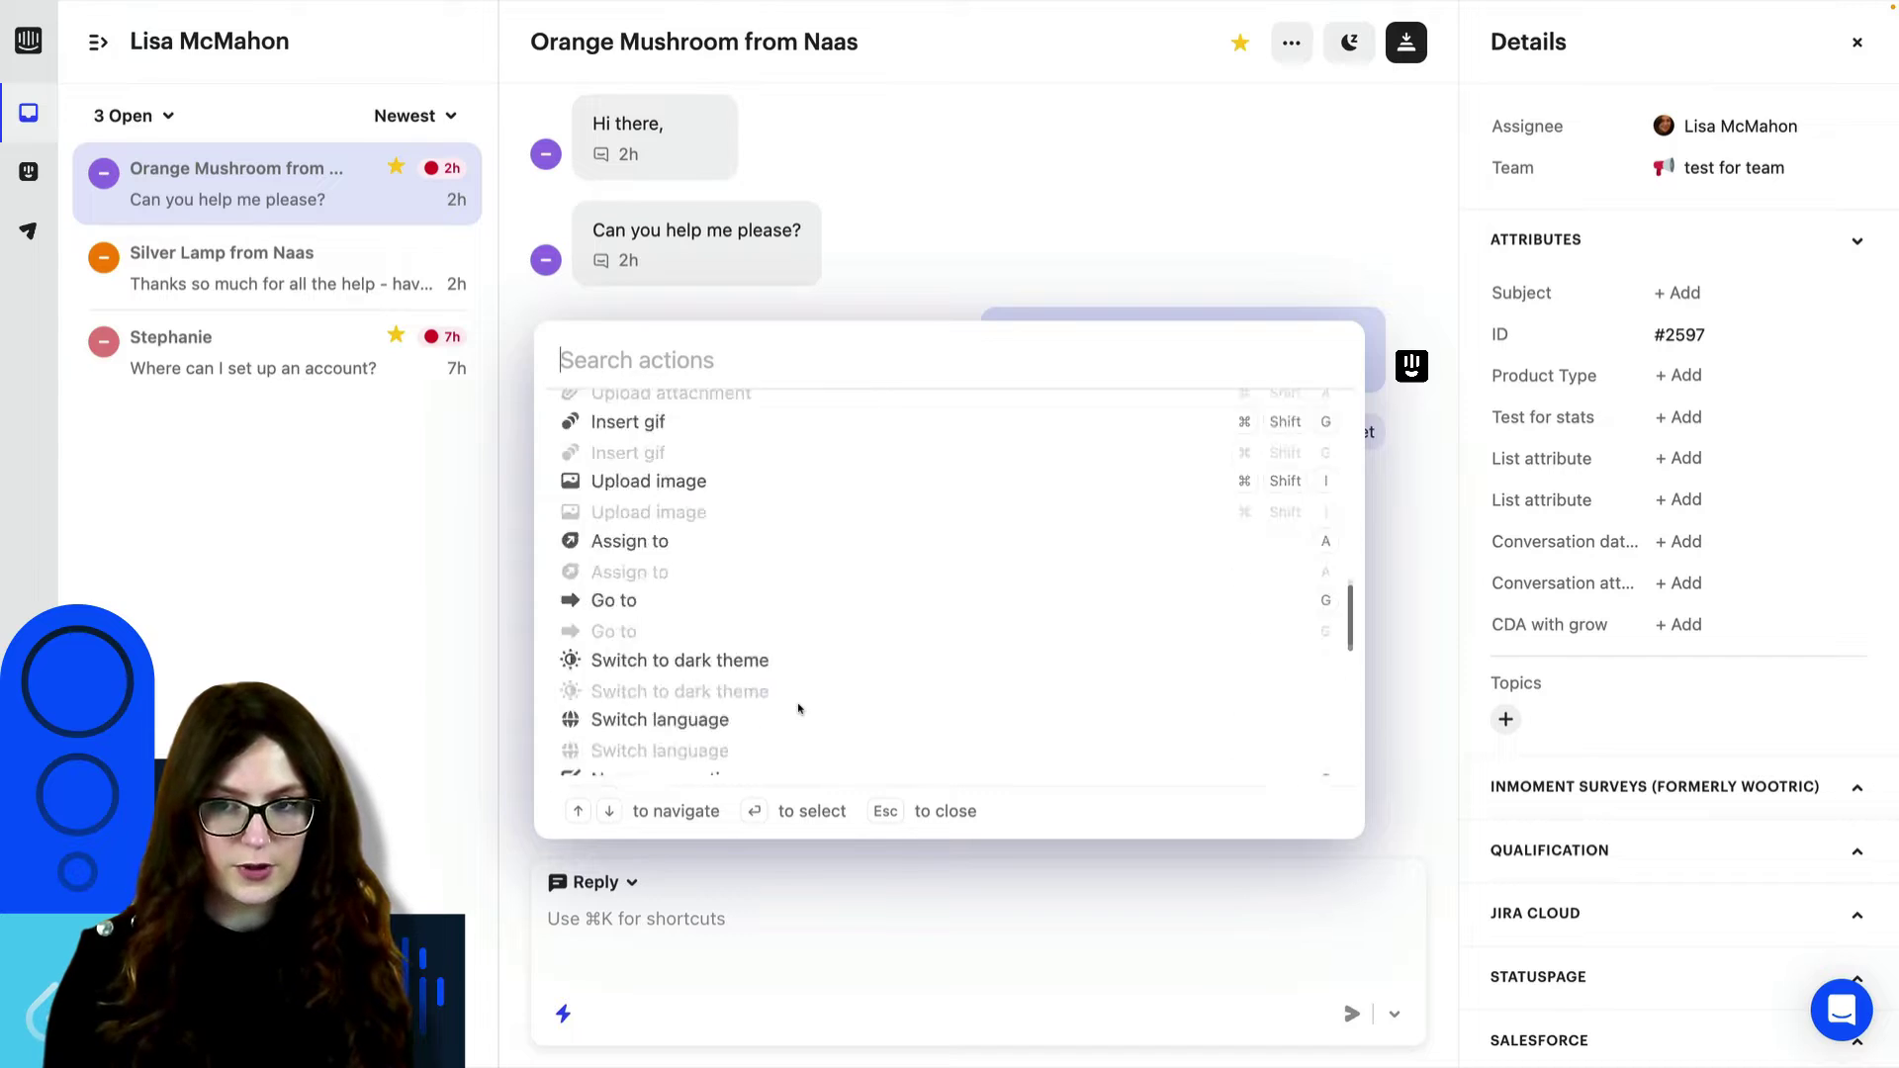
scroll(799, 709, "down", 5)
scroll(799, 708, "up", 10)
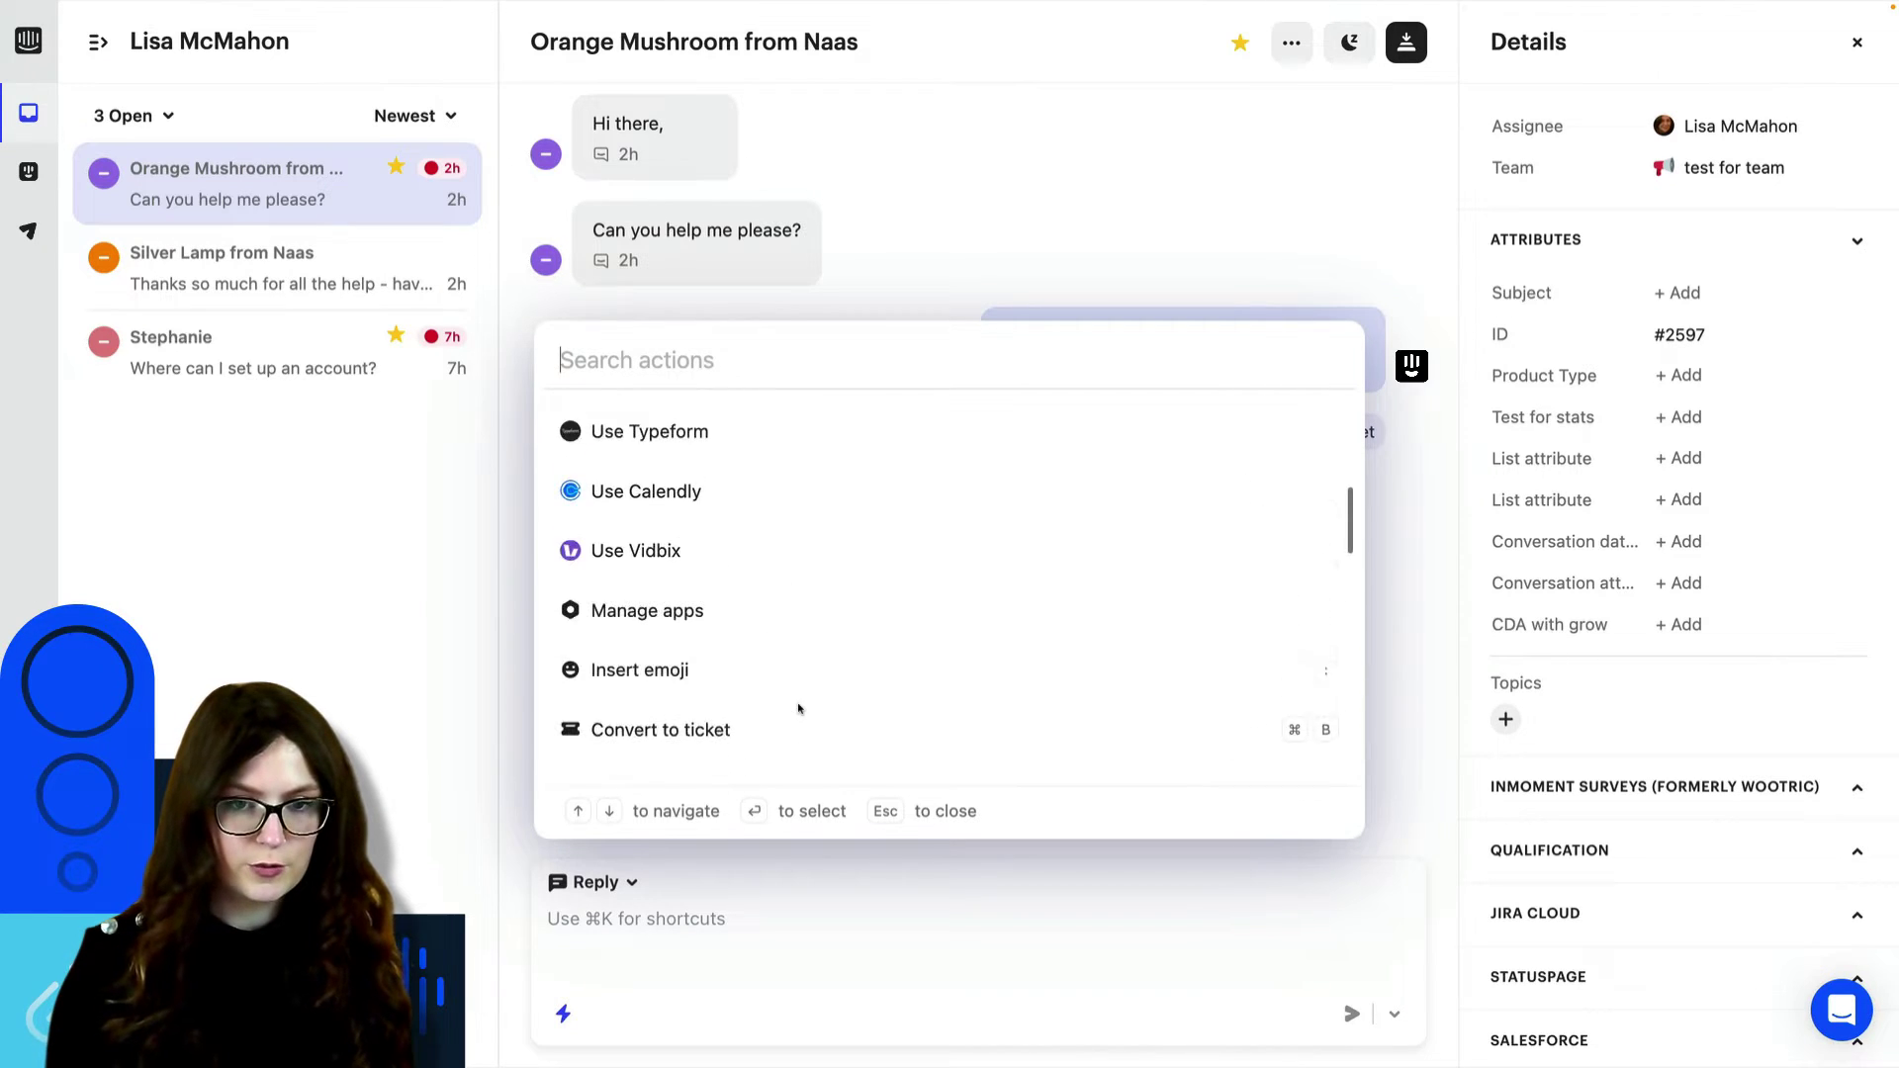
scroll(798, 709, "up", 3)
Step through the action list, then search 'snooze' to bring up the Snooze options.
key("Down")
key("Down")
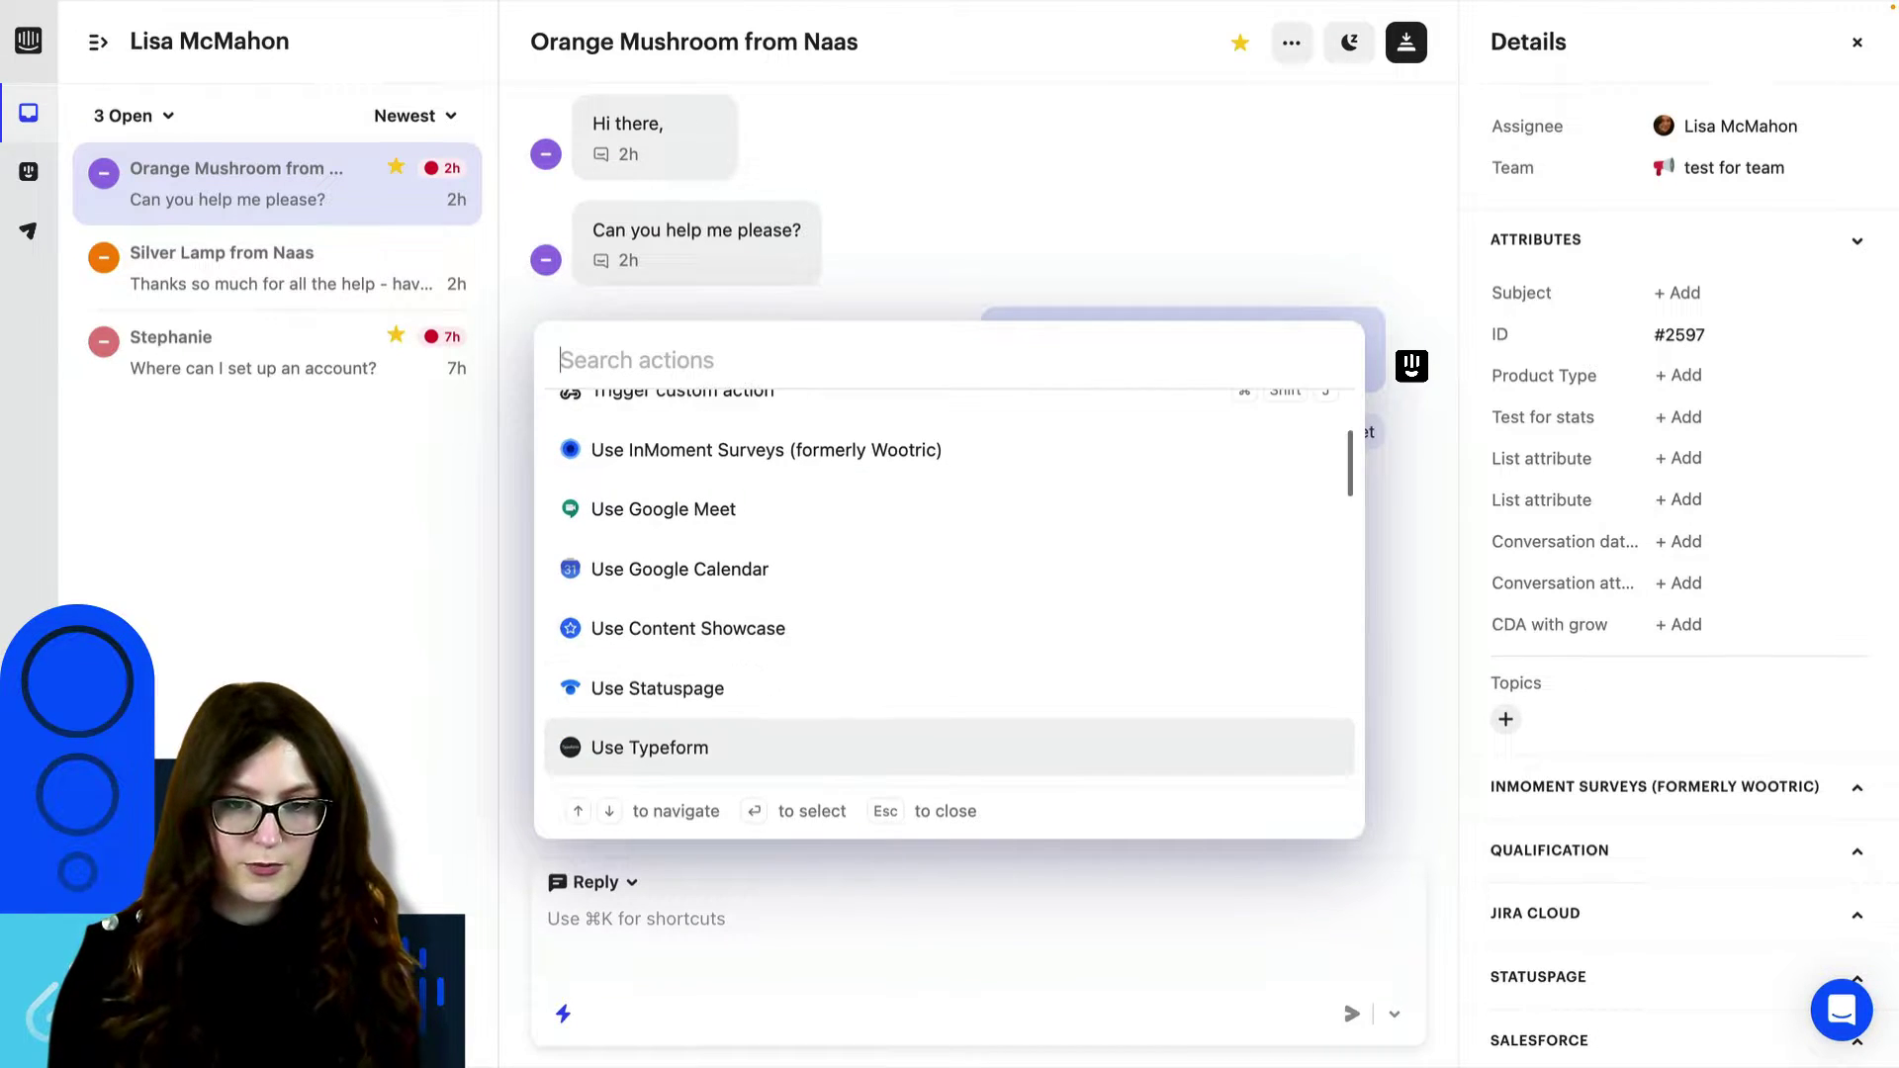
key("Down")
key("Down")
key("Down")
key("Down")
key("Down")
key("Down")
key("Down")
key("Up")
key("Up")
key("Up")
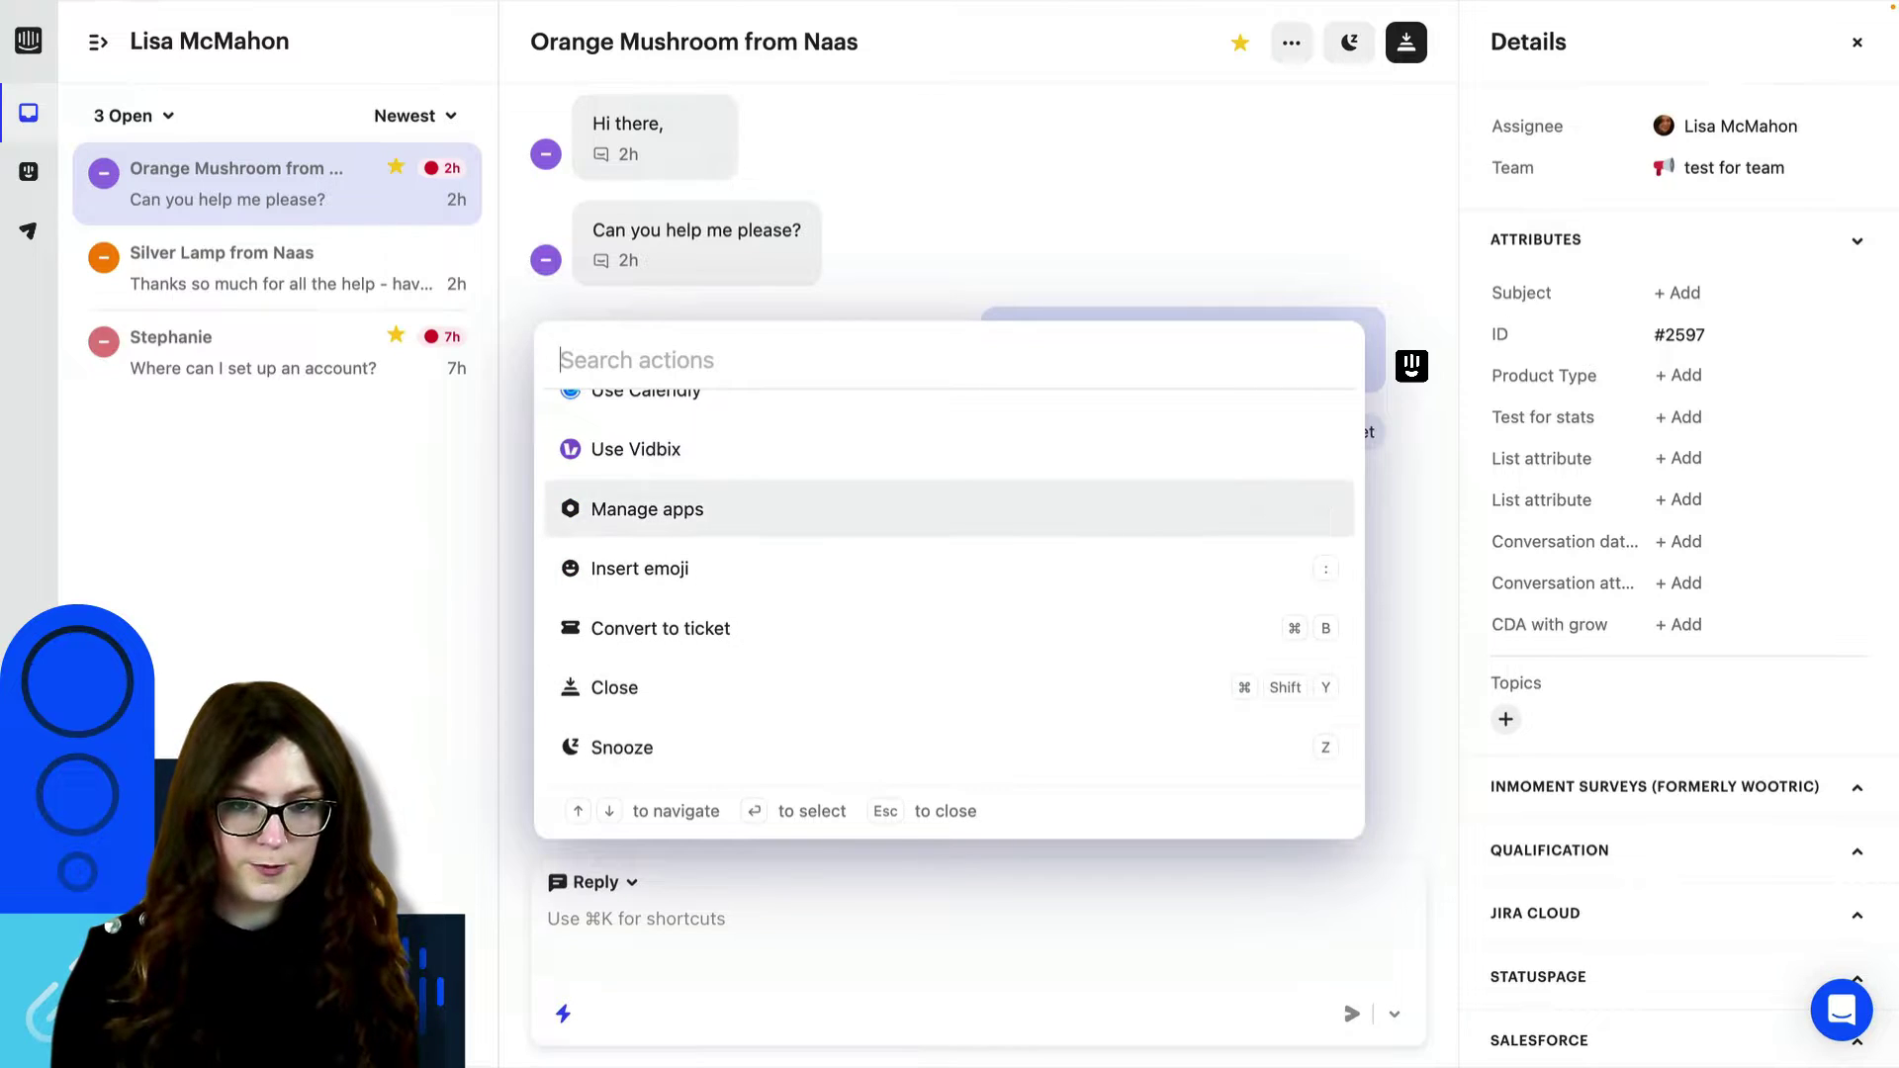
key("Down")
key("Down")
key("Down")
scroll(755, 543, "down", 2)
scroll(755, 543, "up", 10)
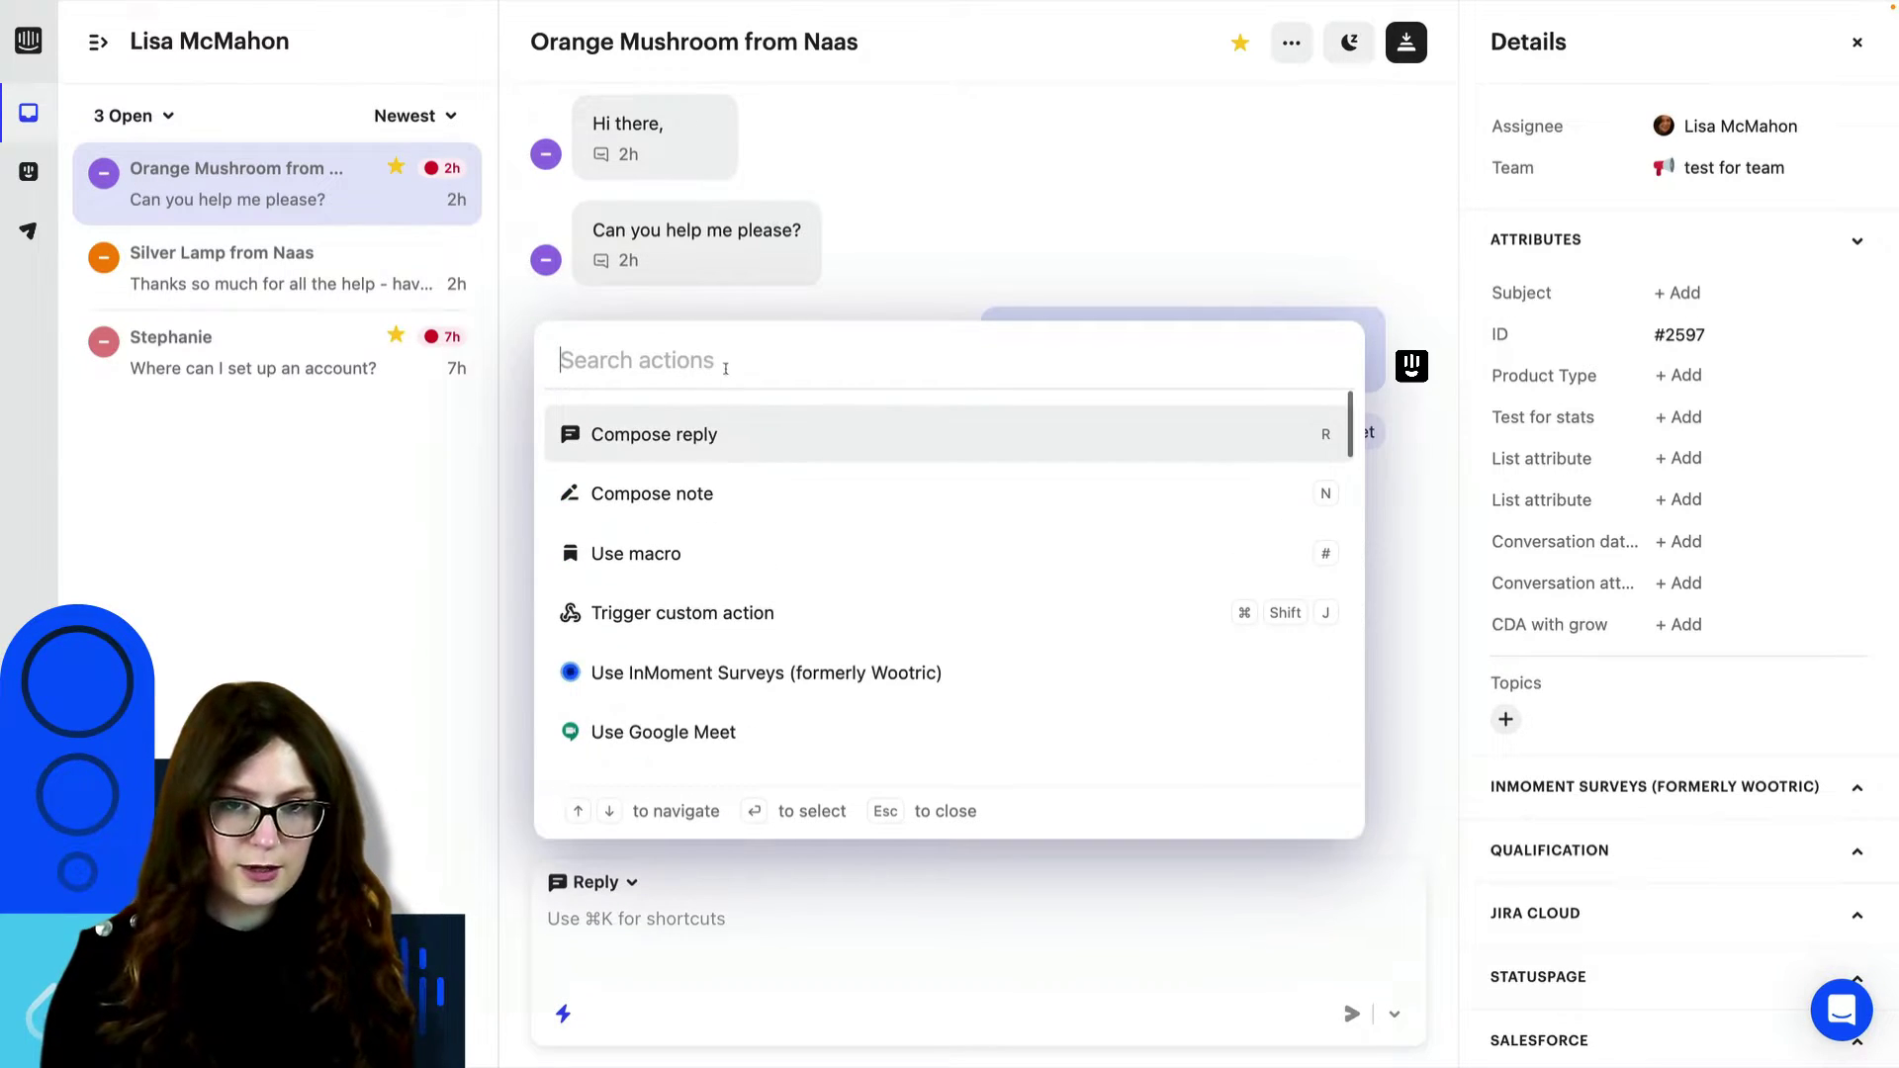
type("snoo")
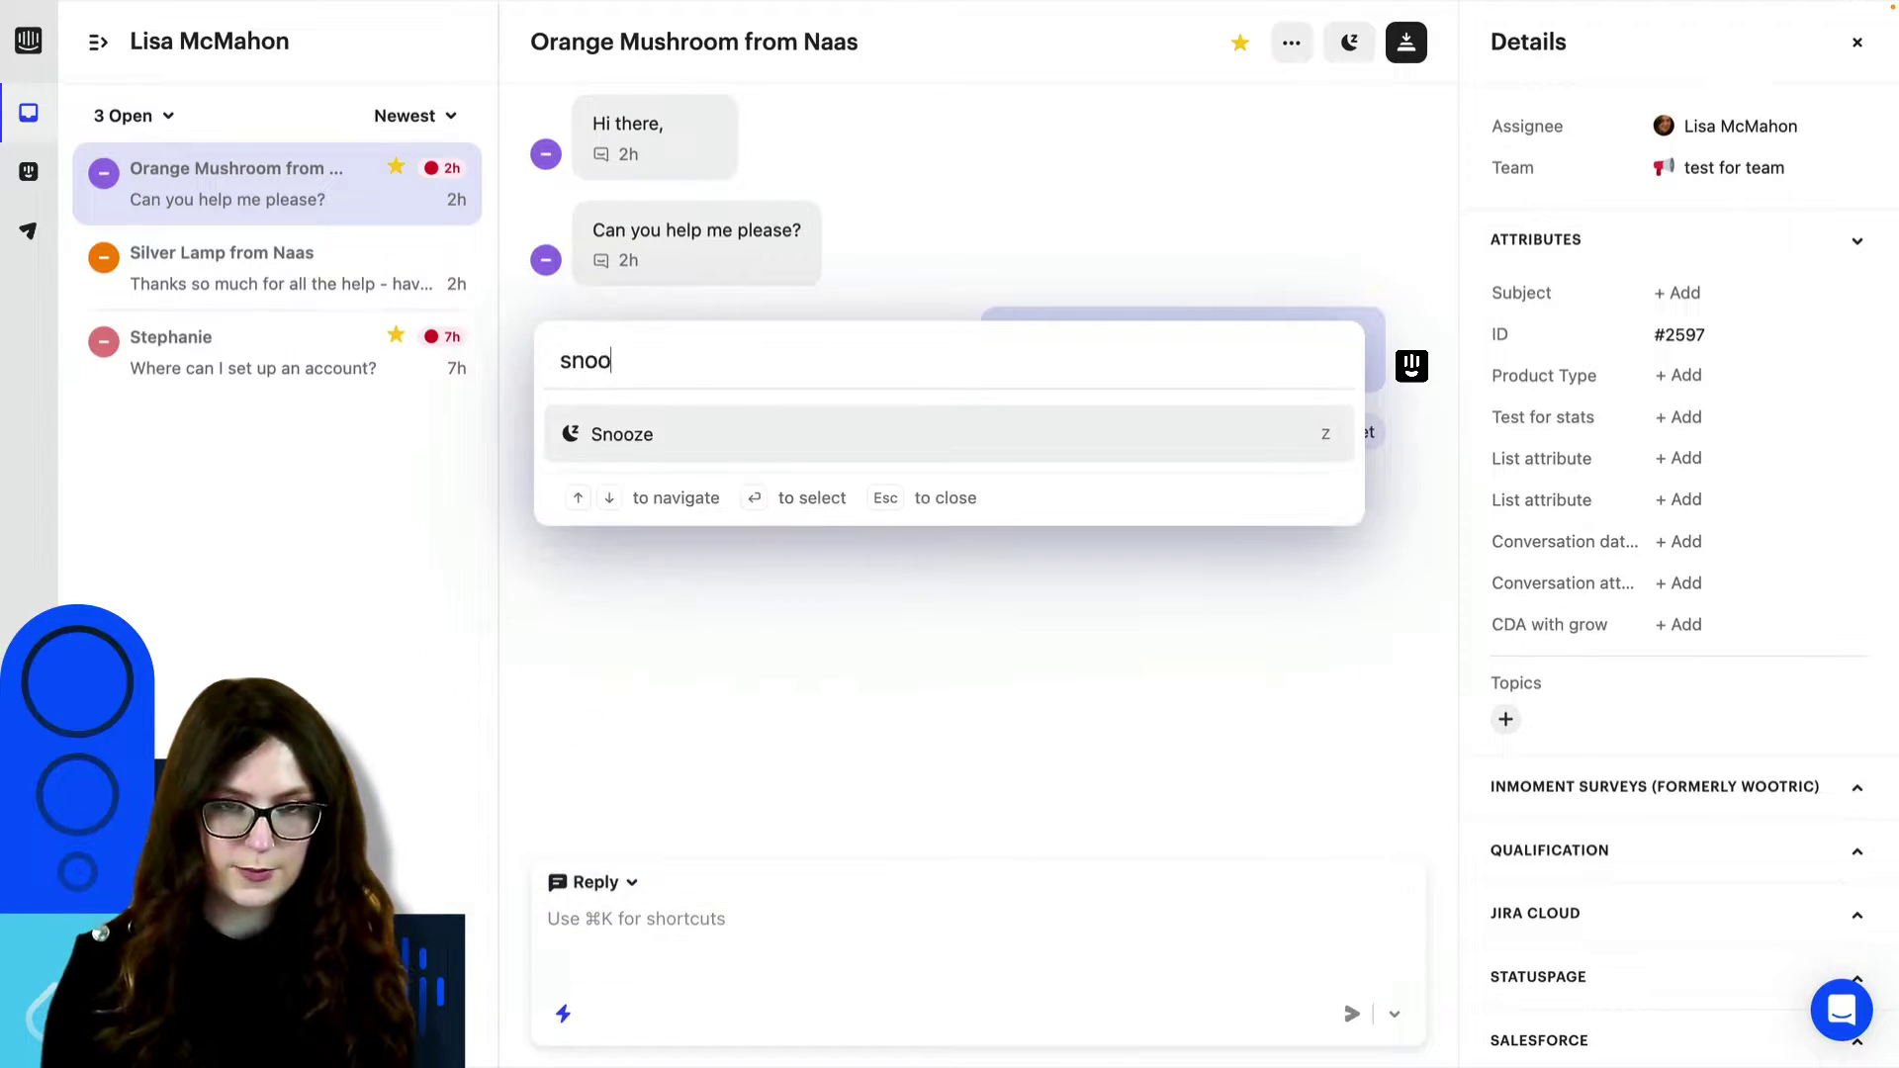
type("ze")
key("Return")
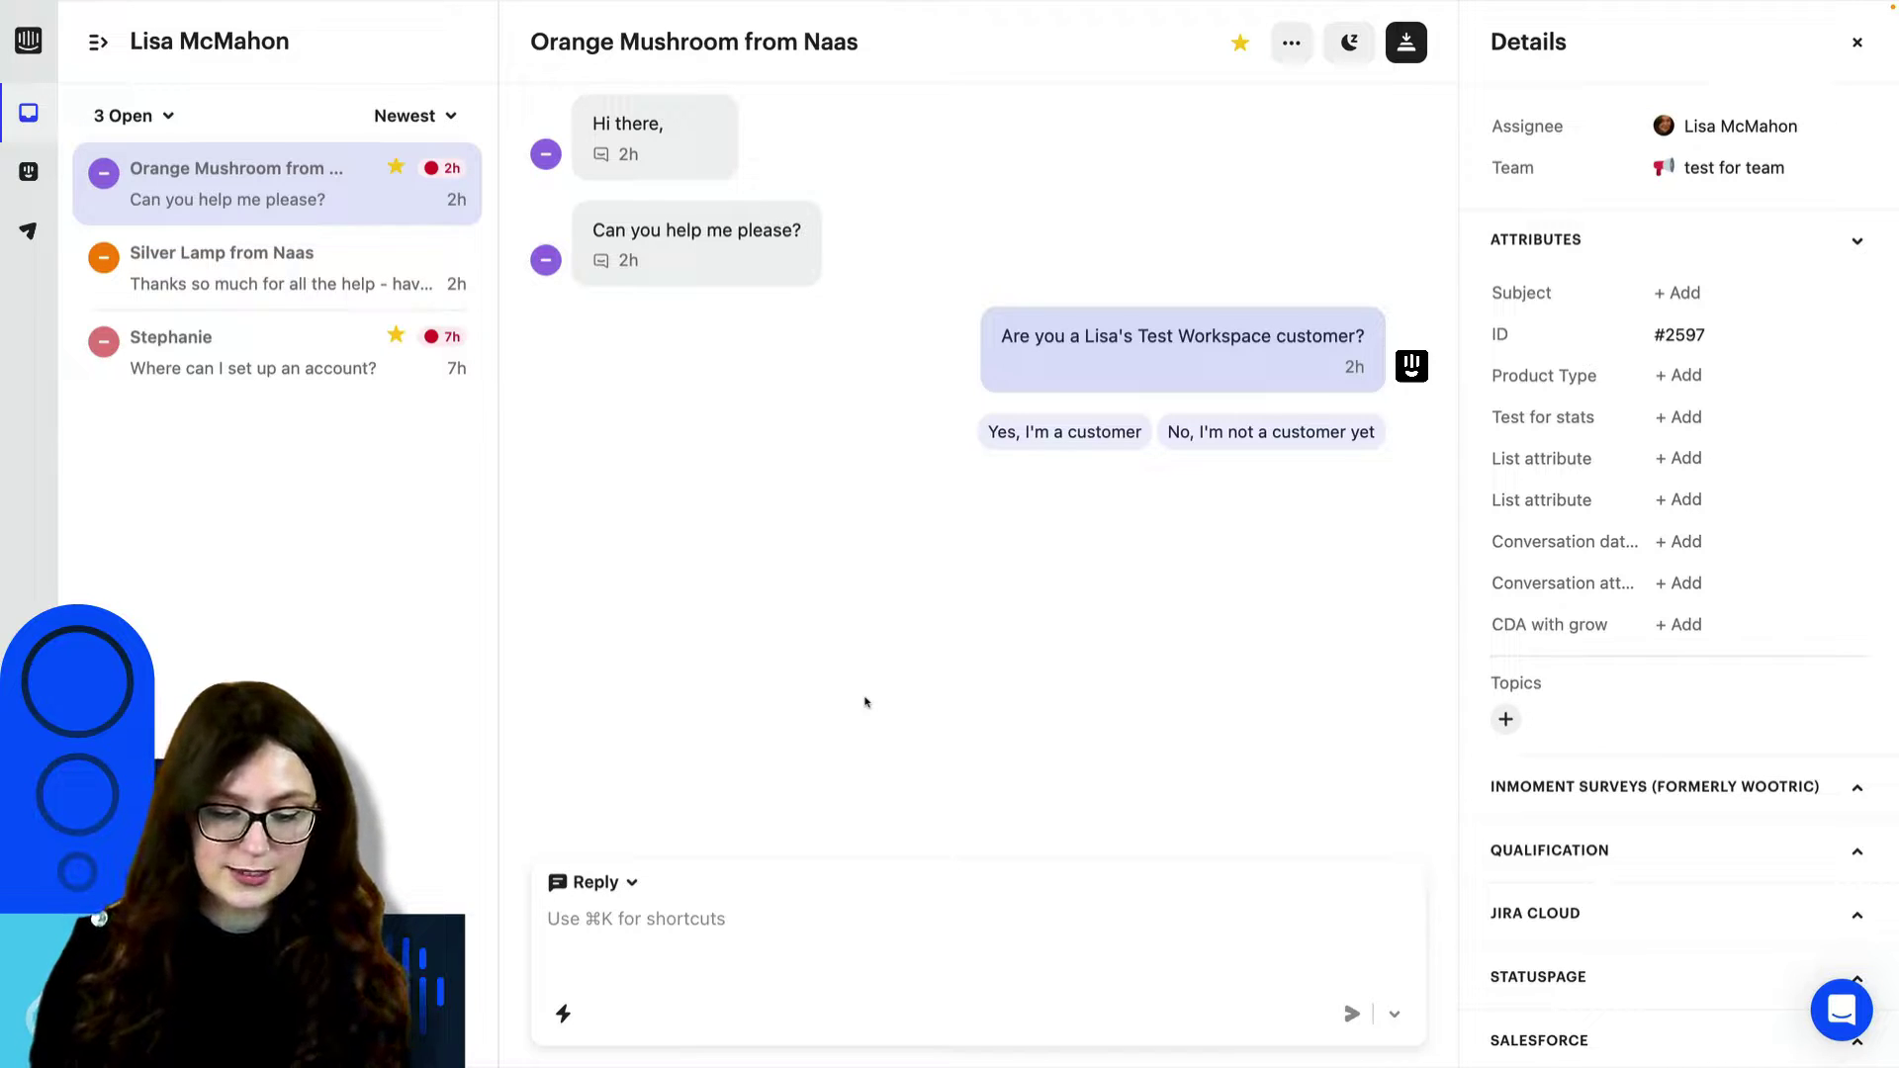
Glance at the Assign and Snooze options without changing them, then open the Use macro picker.
key("a")
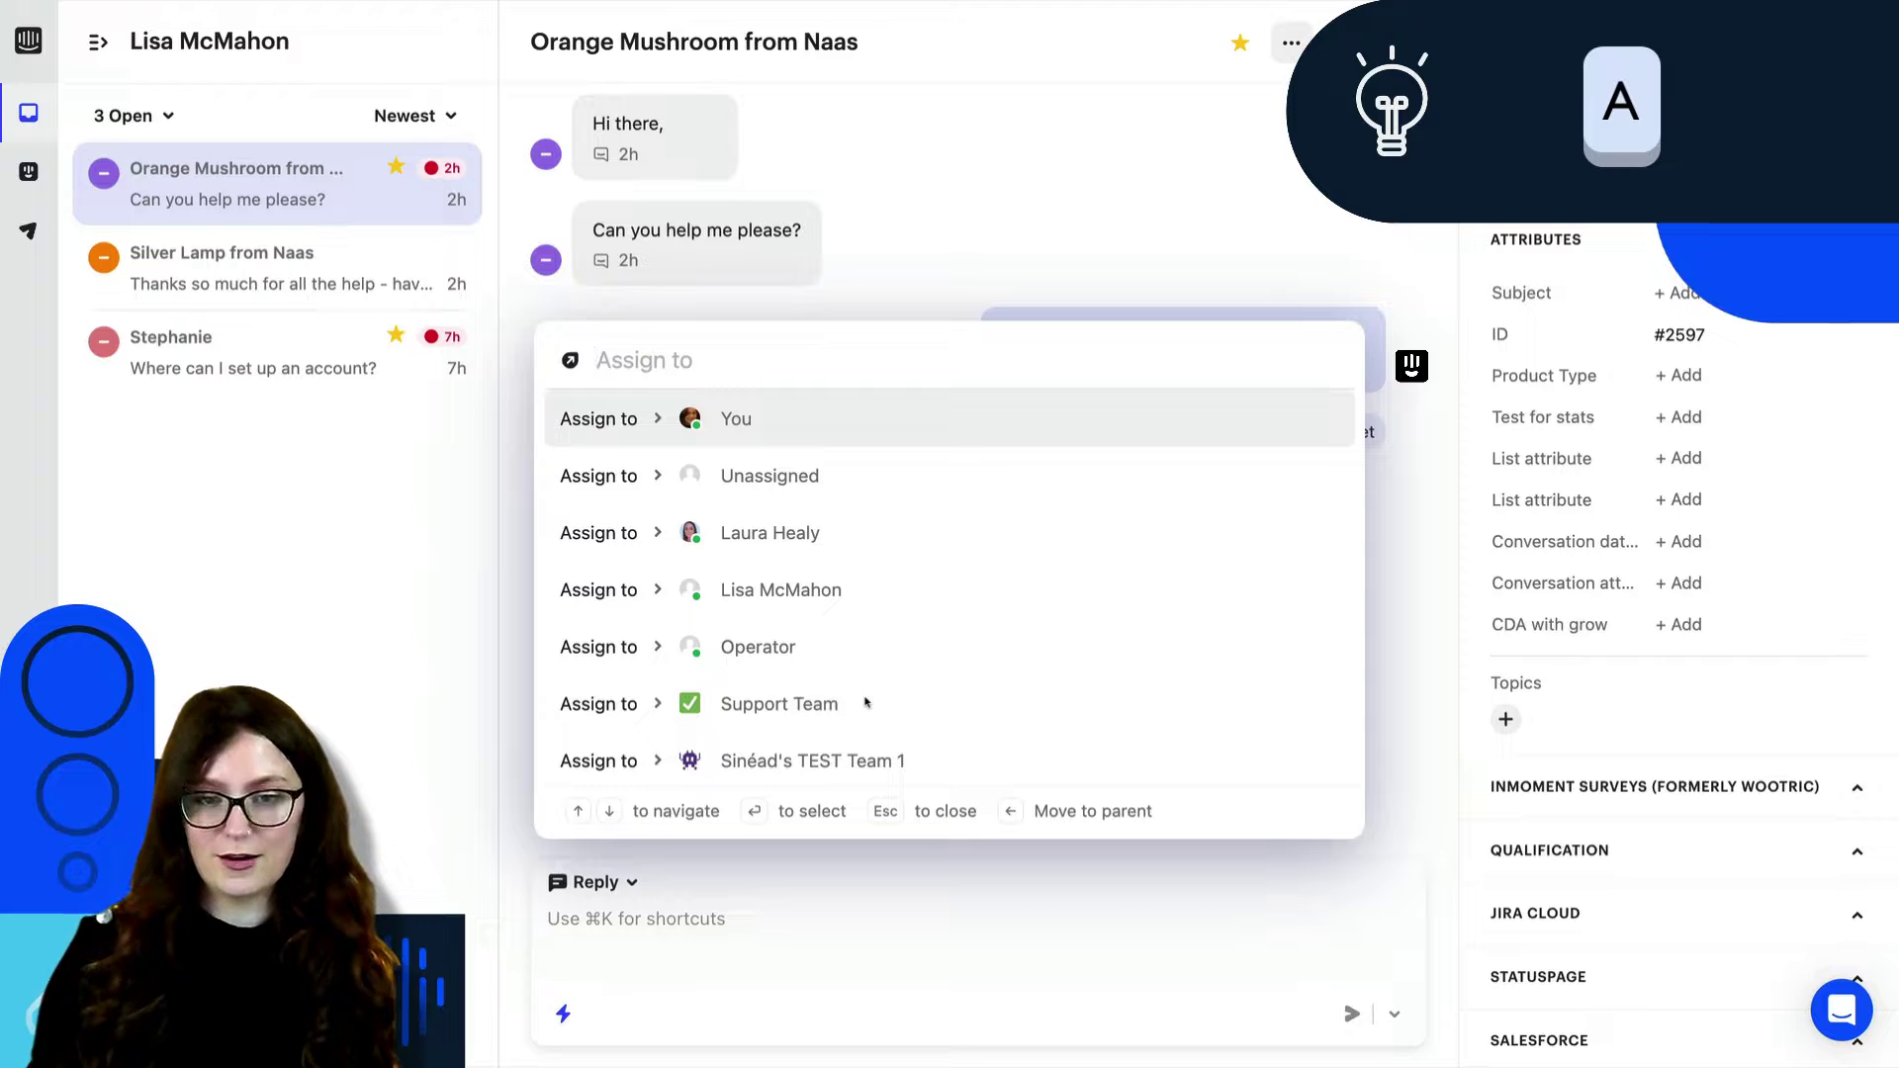
key("Return")
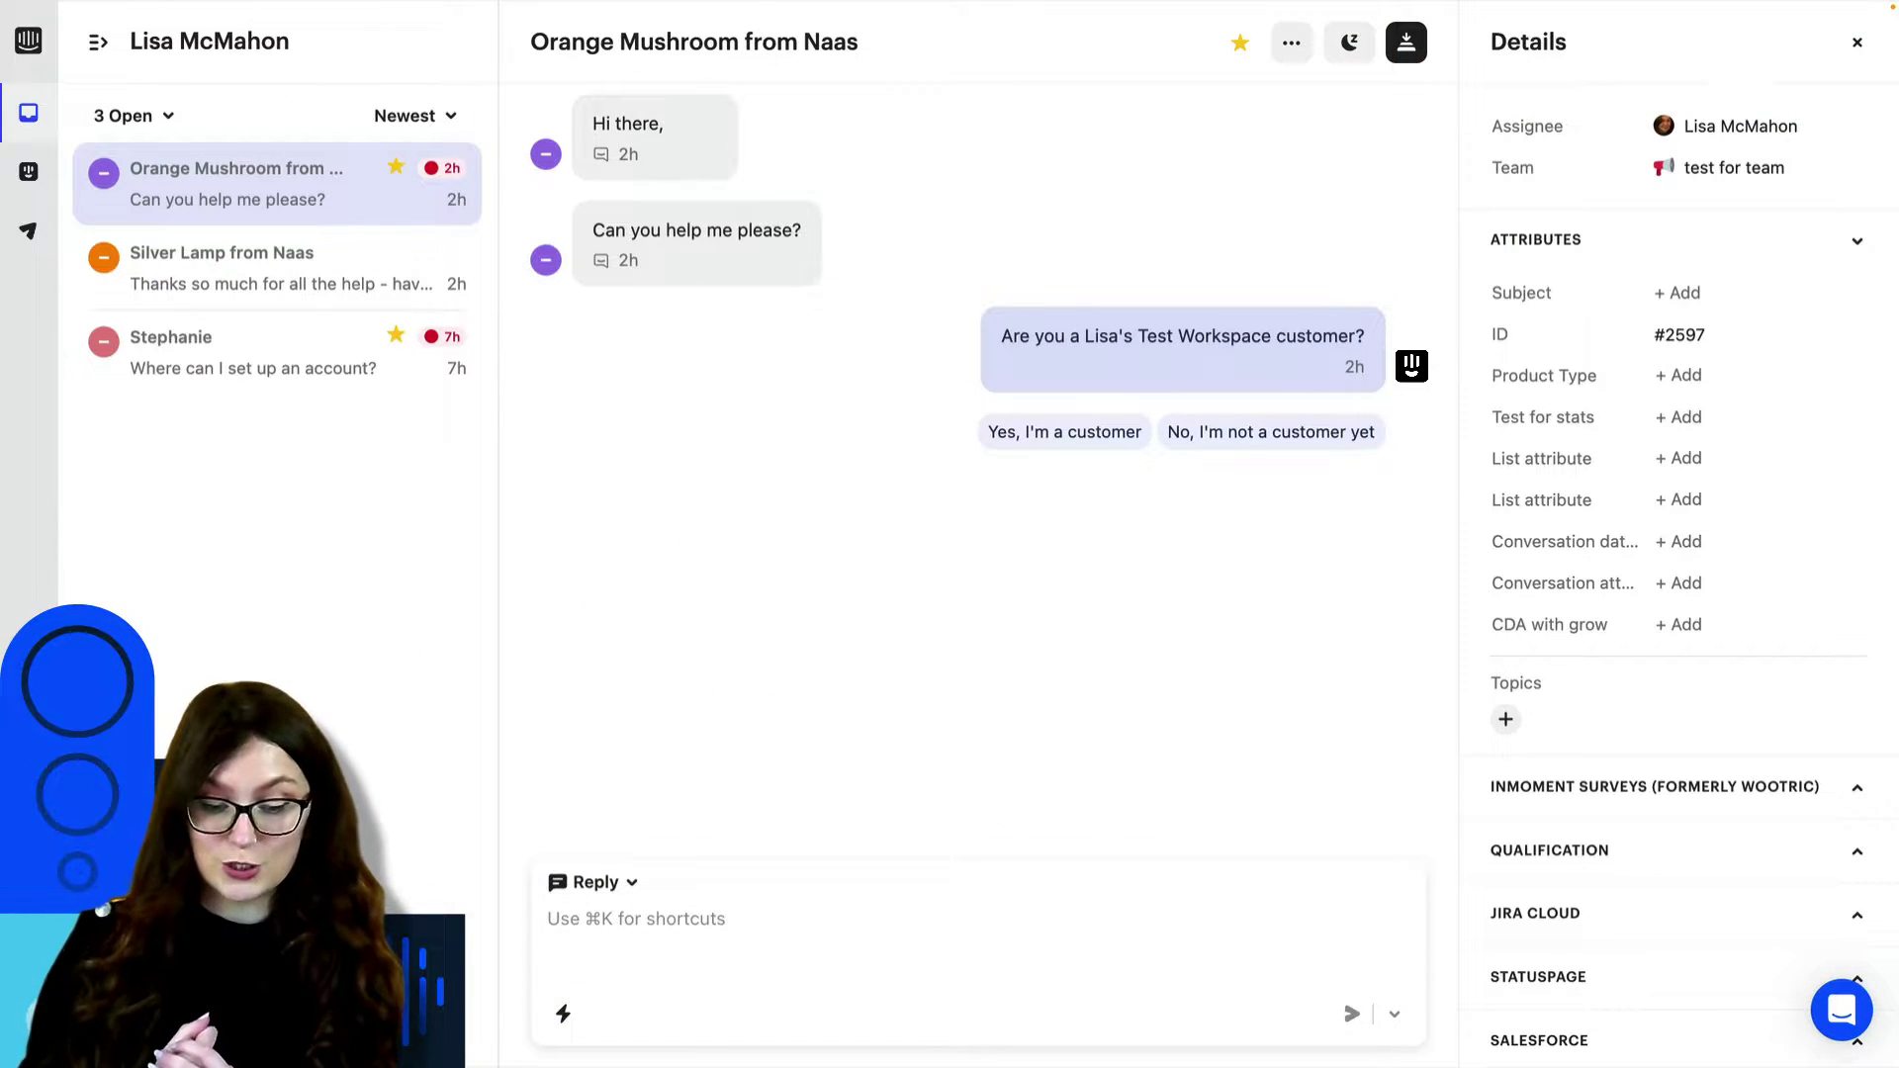
key("z")
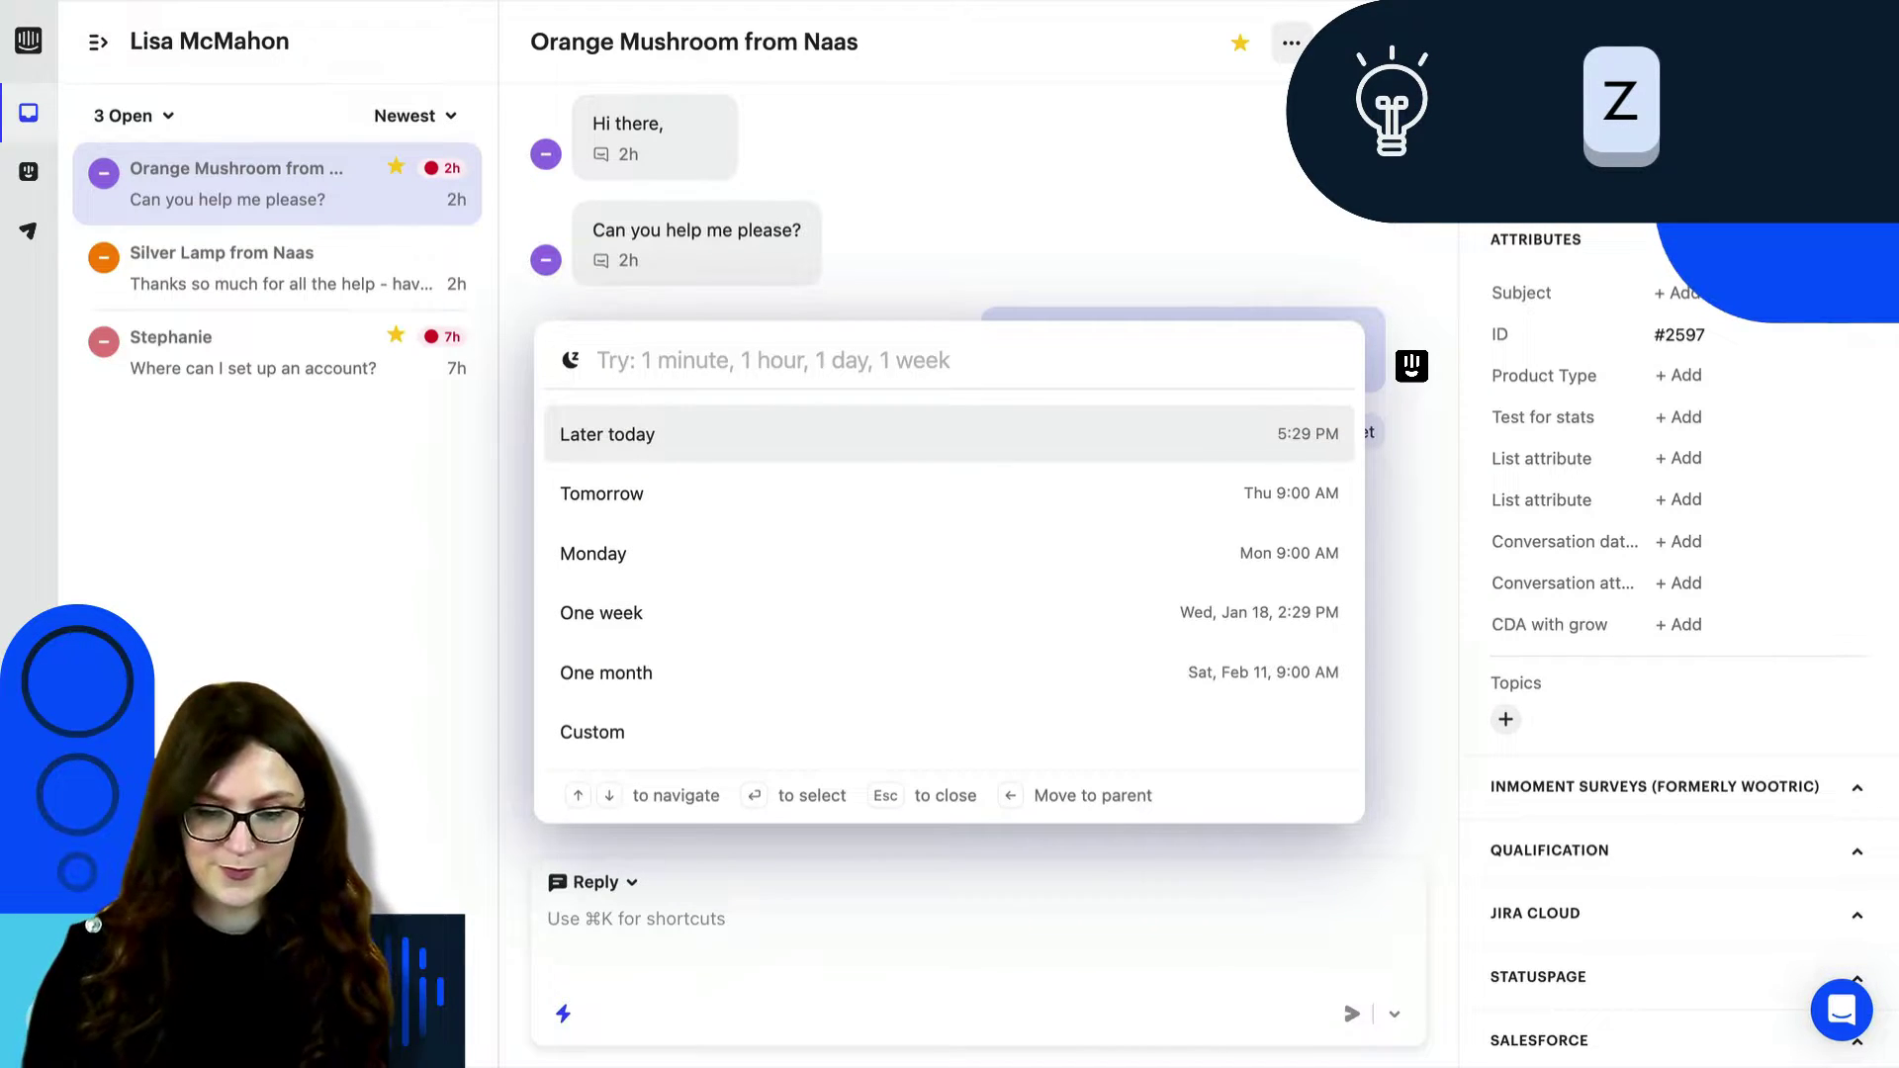
key("Escape")
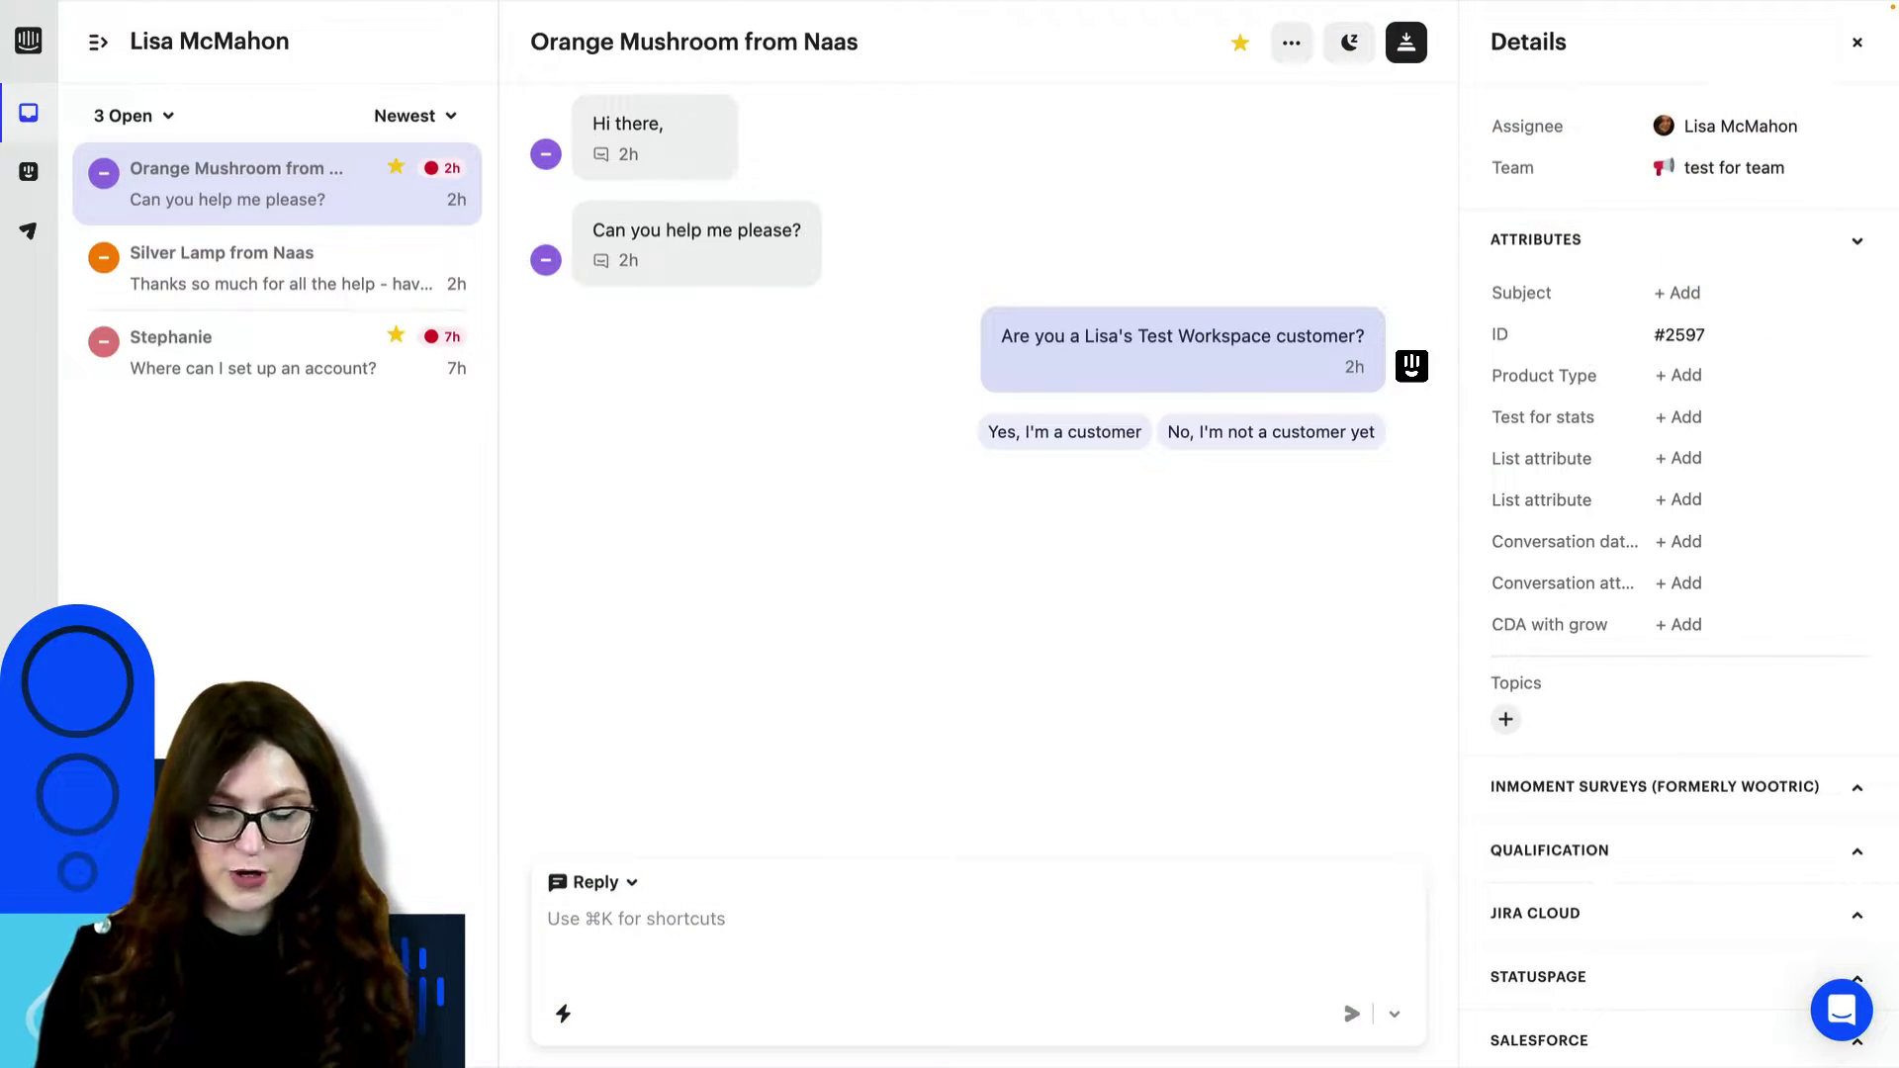
key("m")
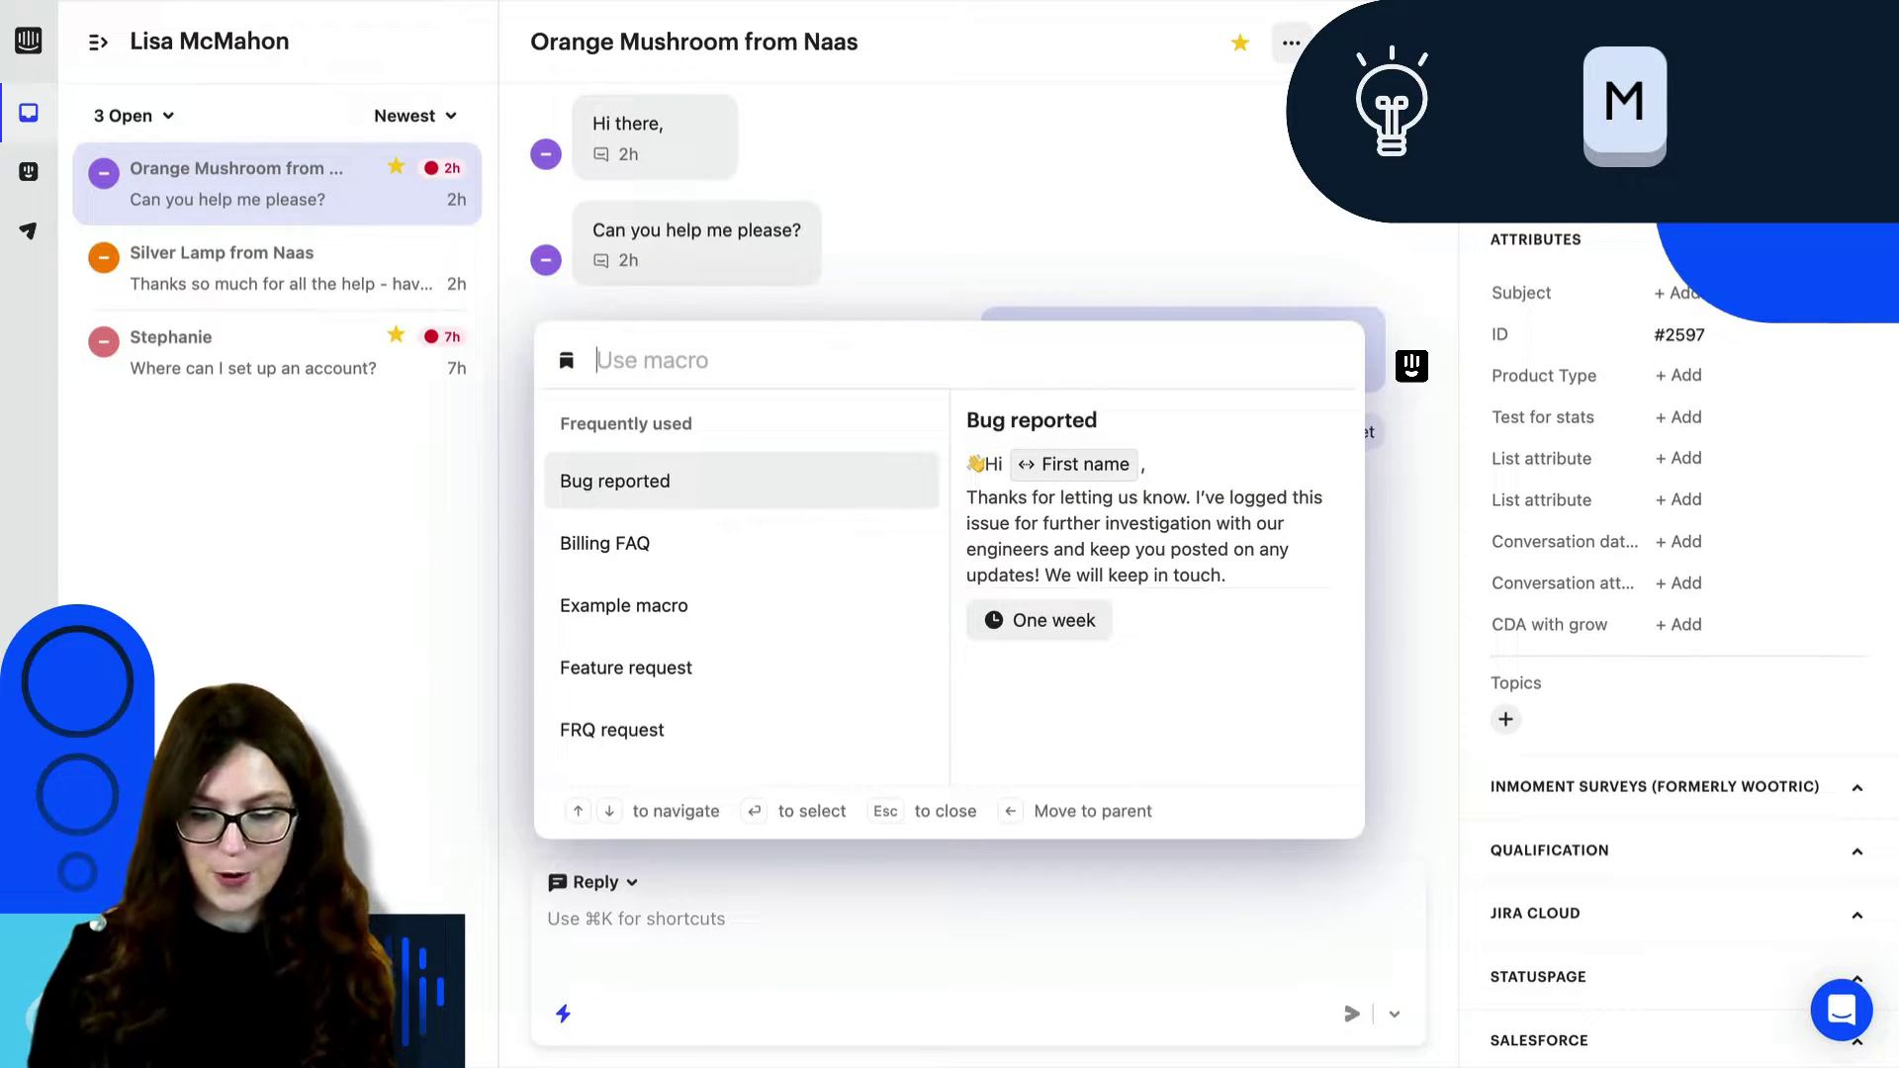
key("Down")
key("Down")
key("Down")
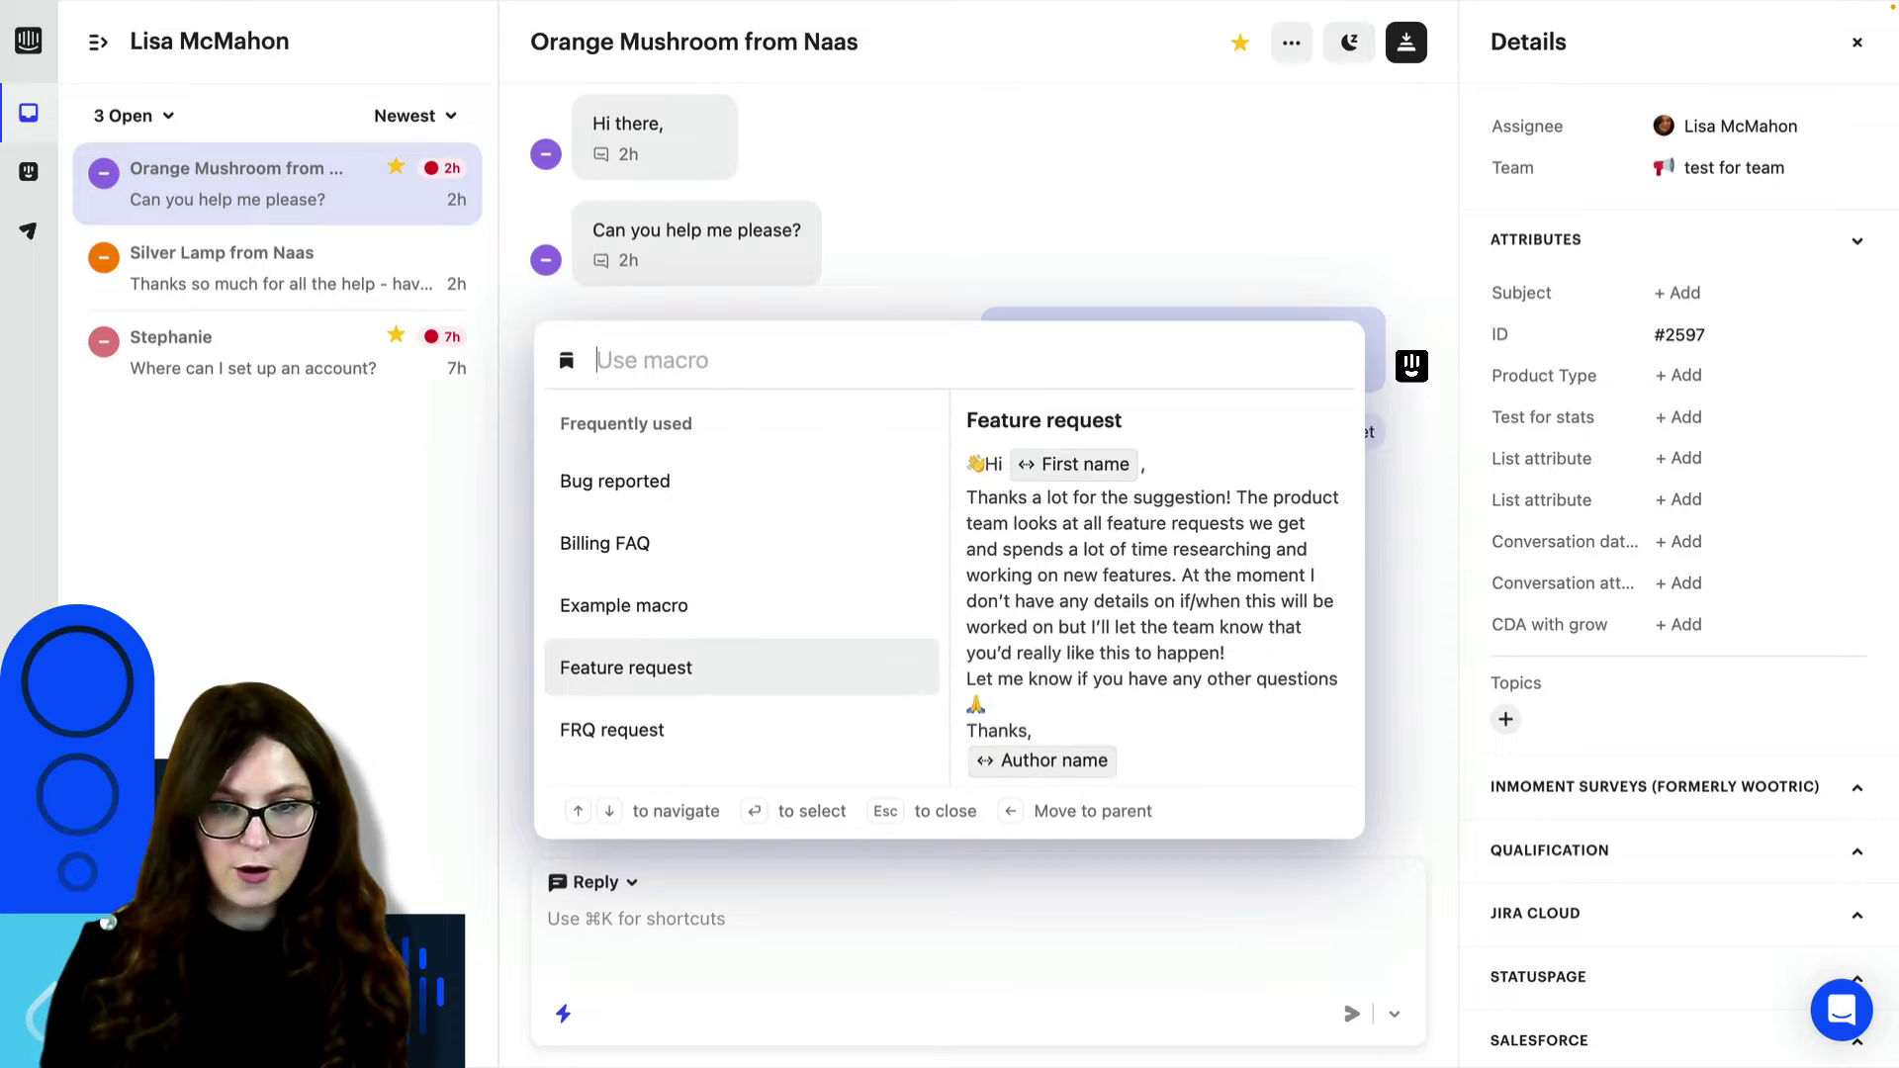
key("Up")
key("Up")
key("Up")
key("Return")
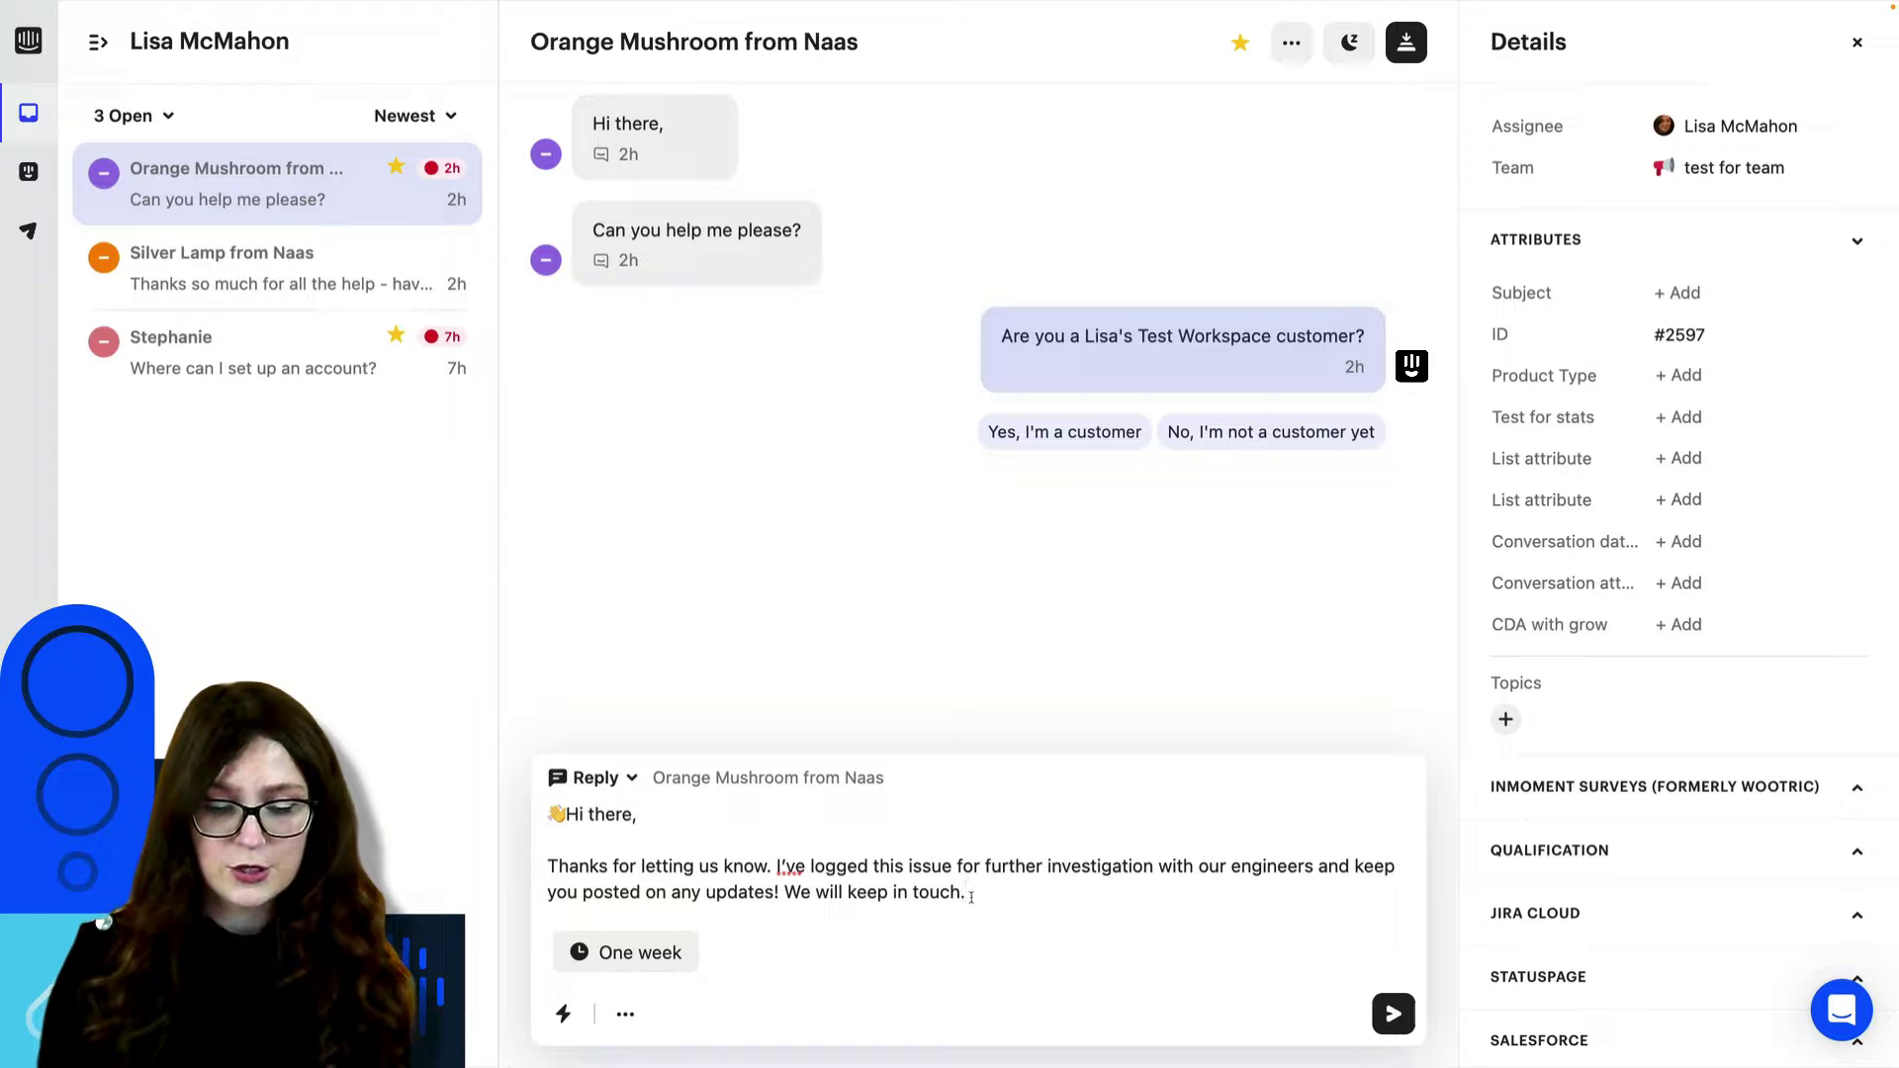
key("Escape")
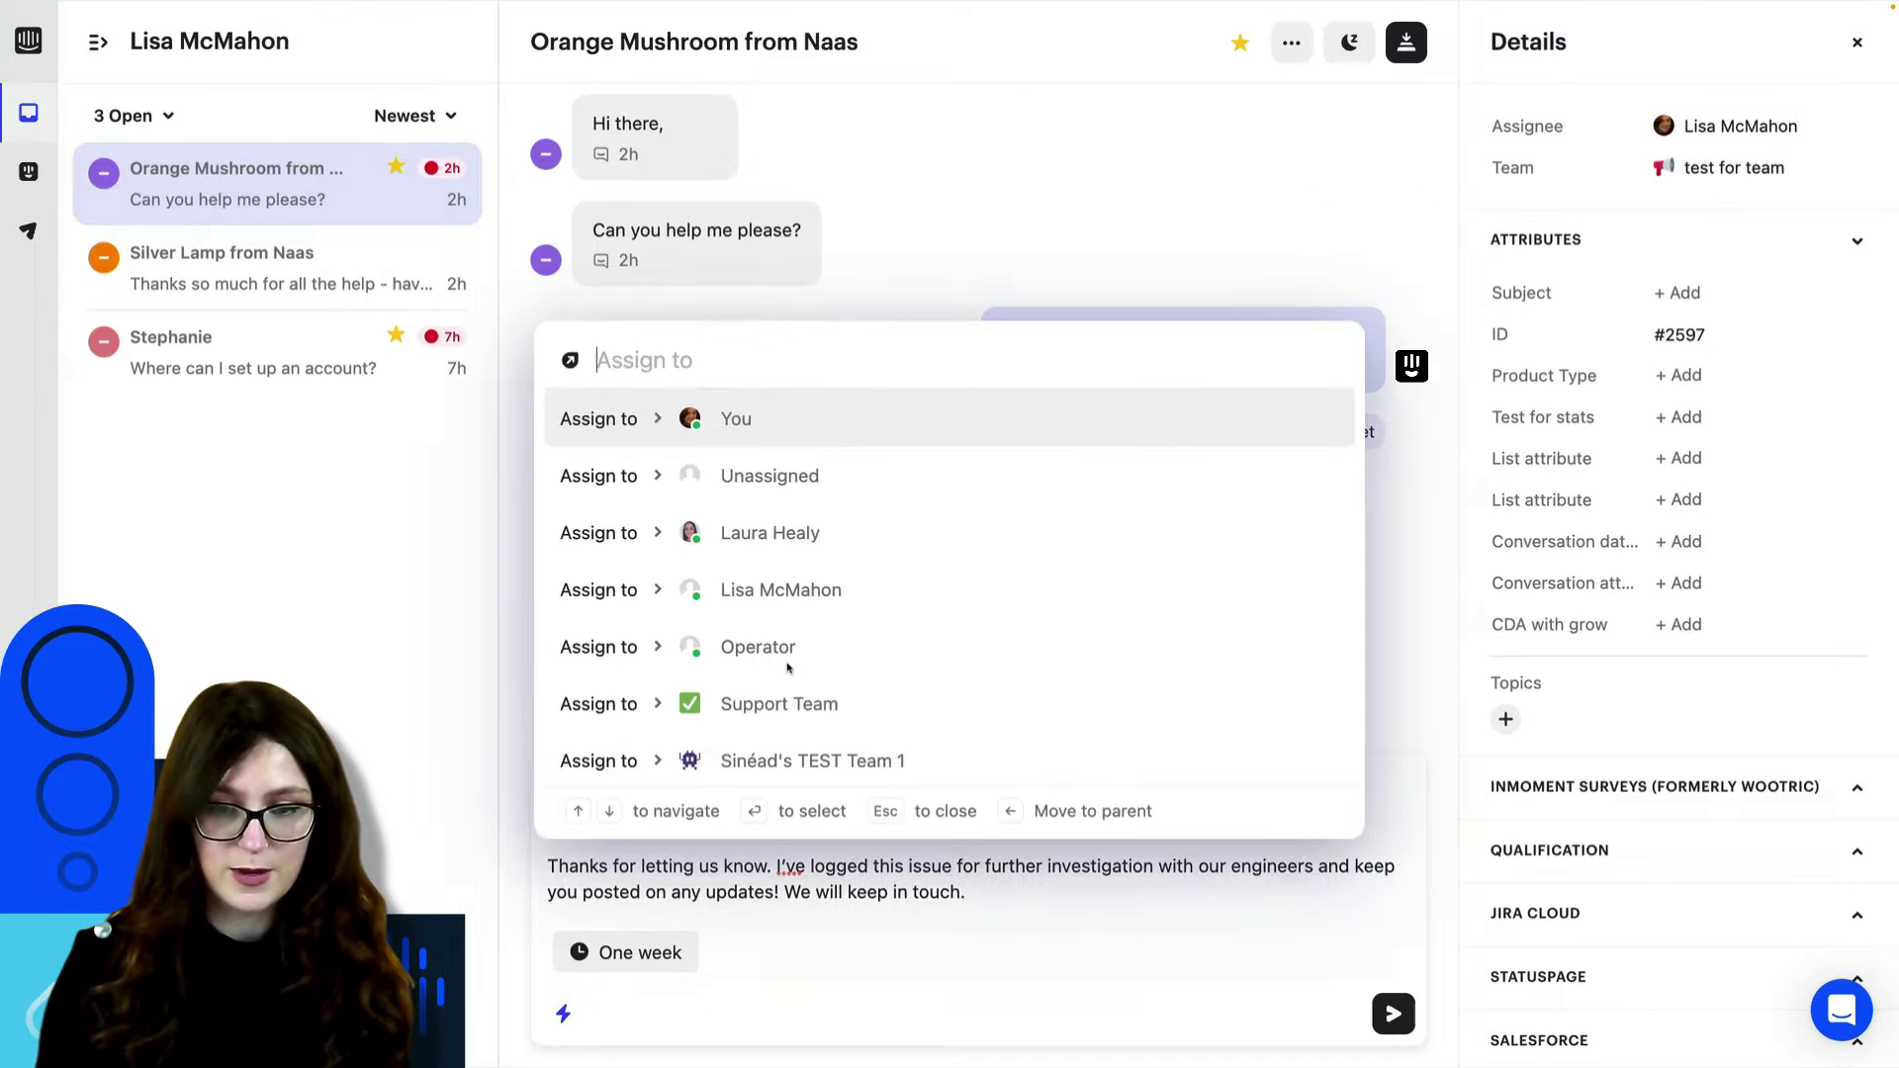
key("a")
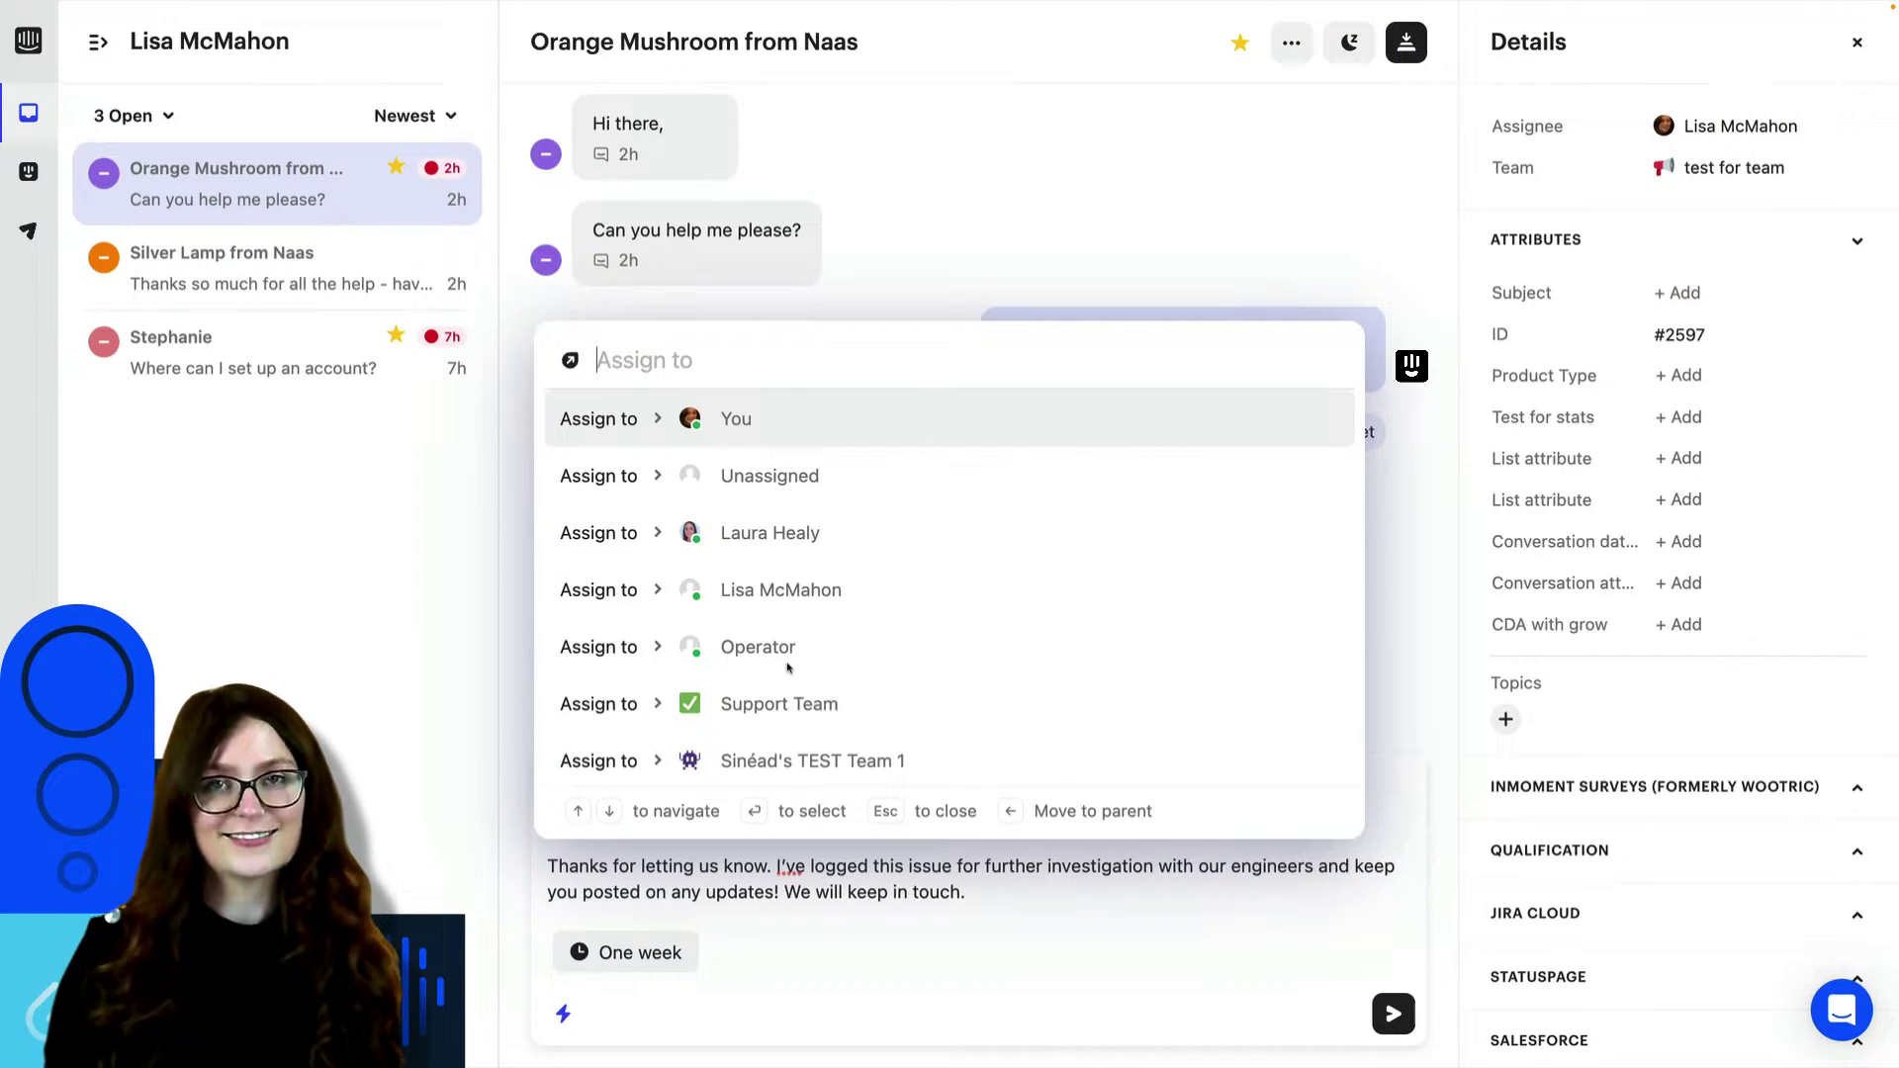
left_click(1015, 903)
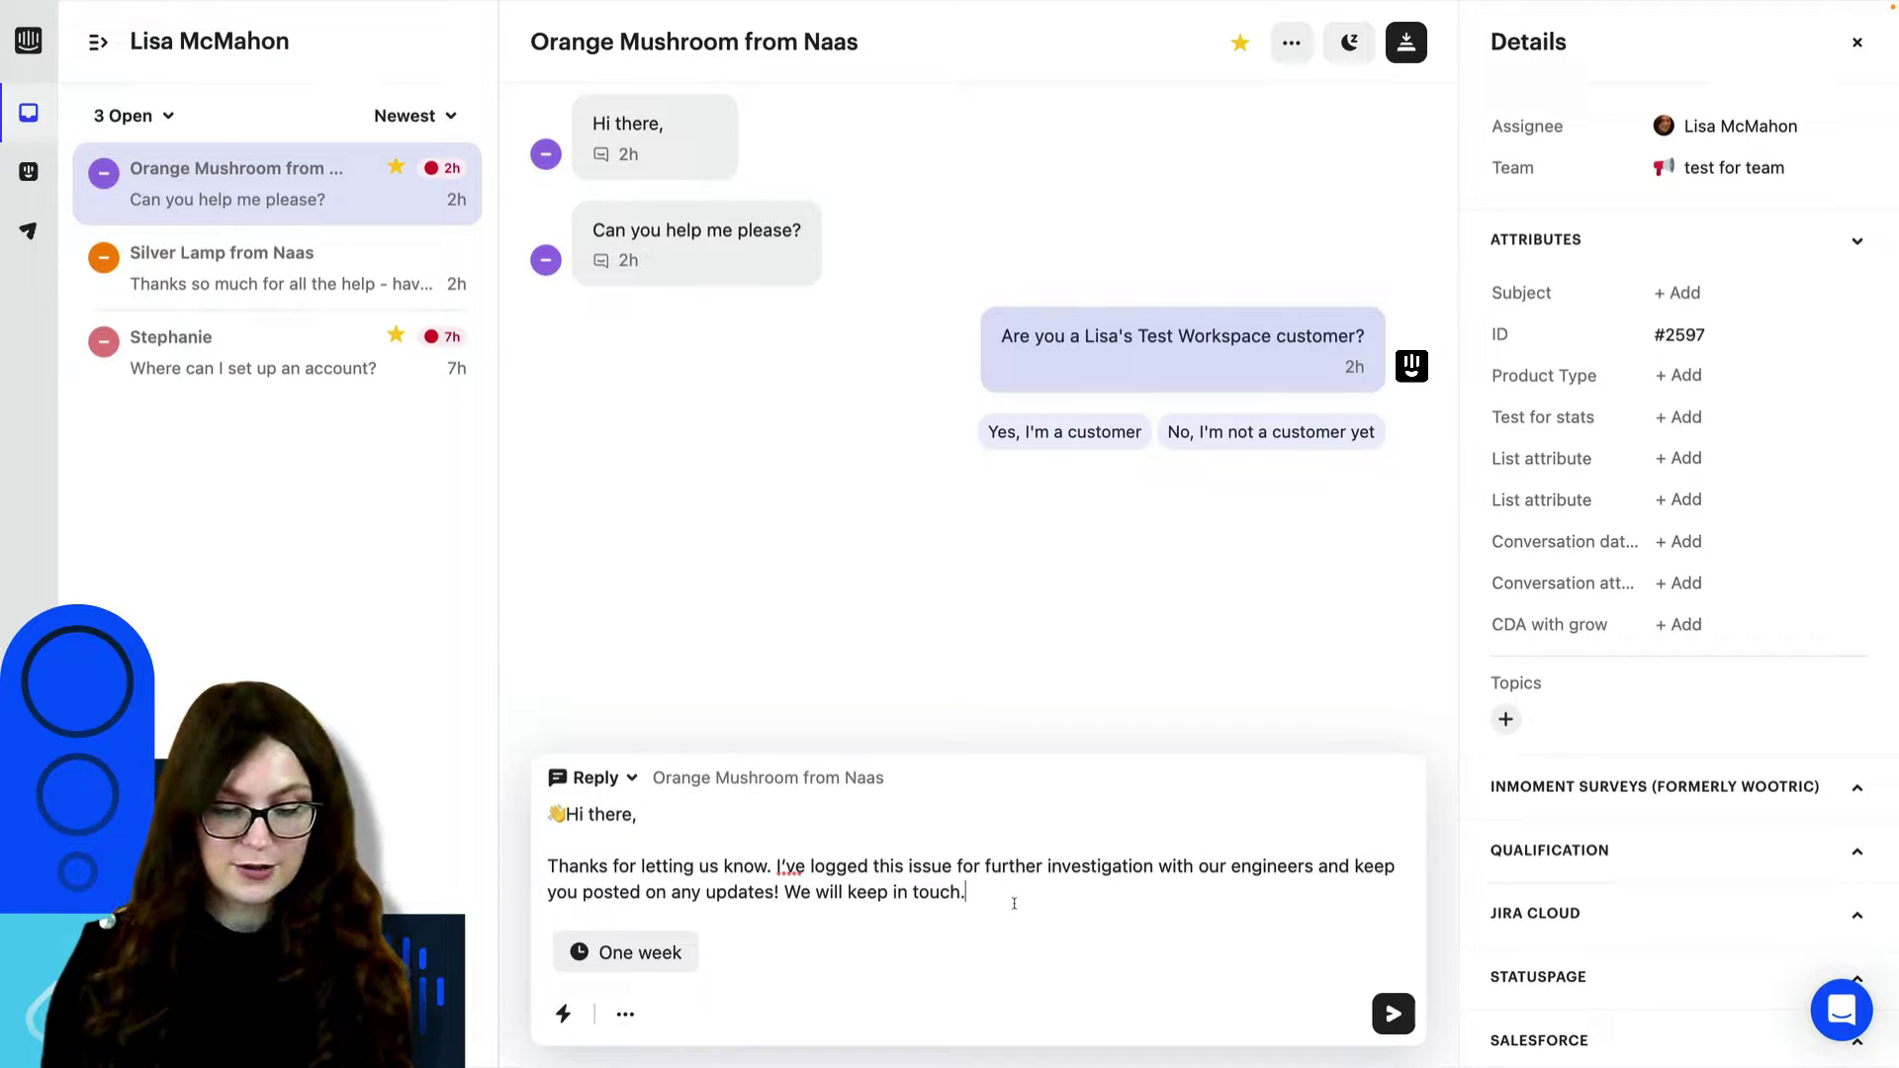
Leave the reply draft and show the Keyboard shortcuts panel, scrolling through its list.
key("Escape")
key("question")
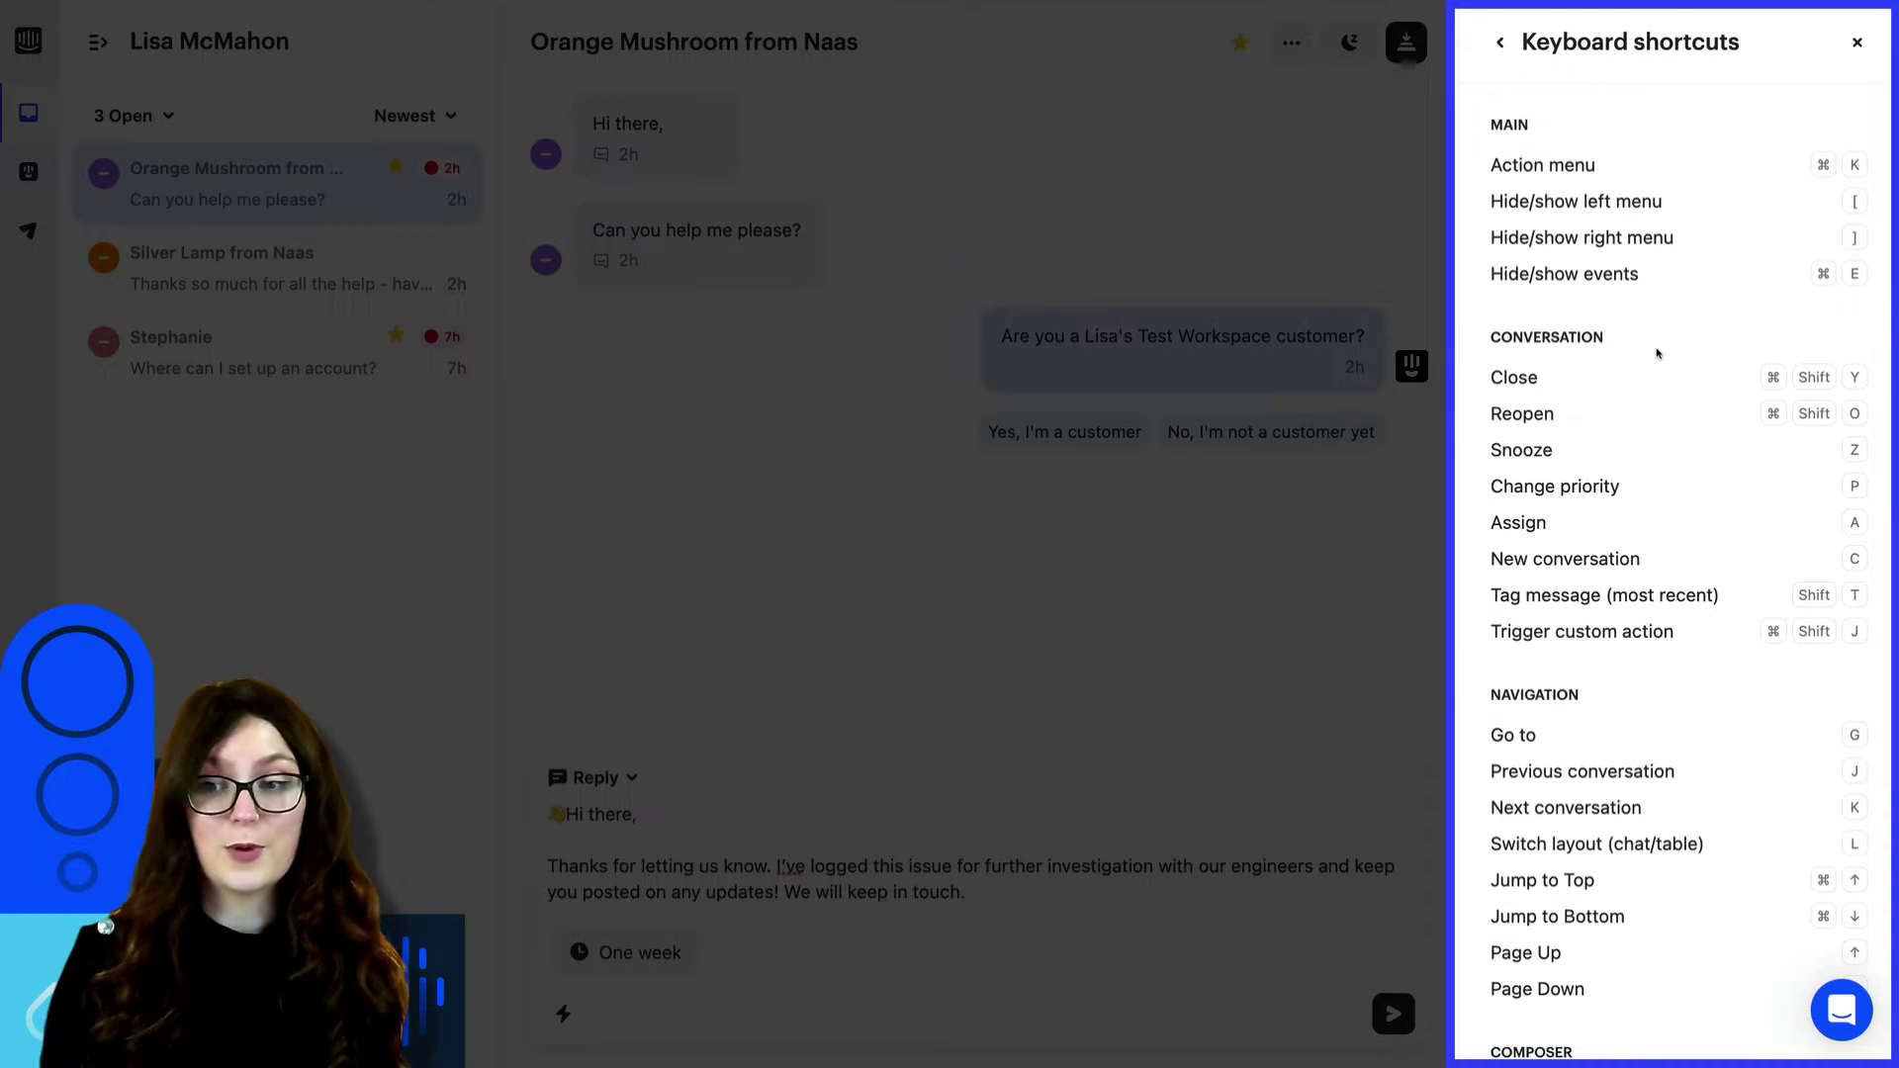
scroll(1658, 353, "down", 5)
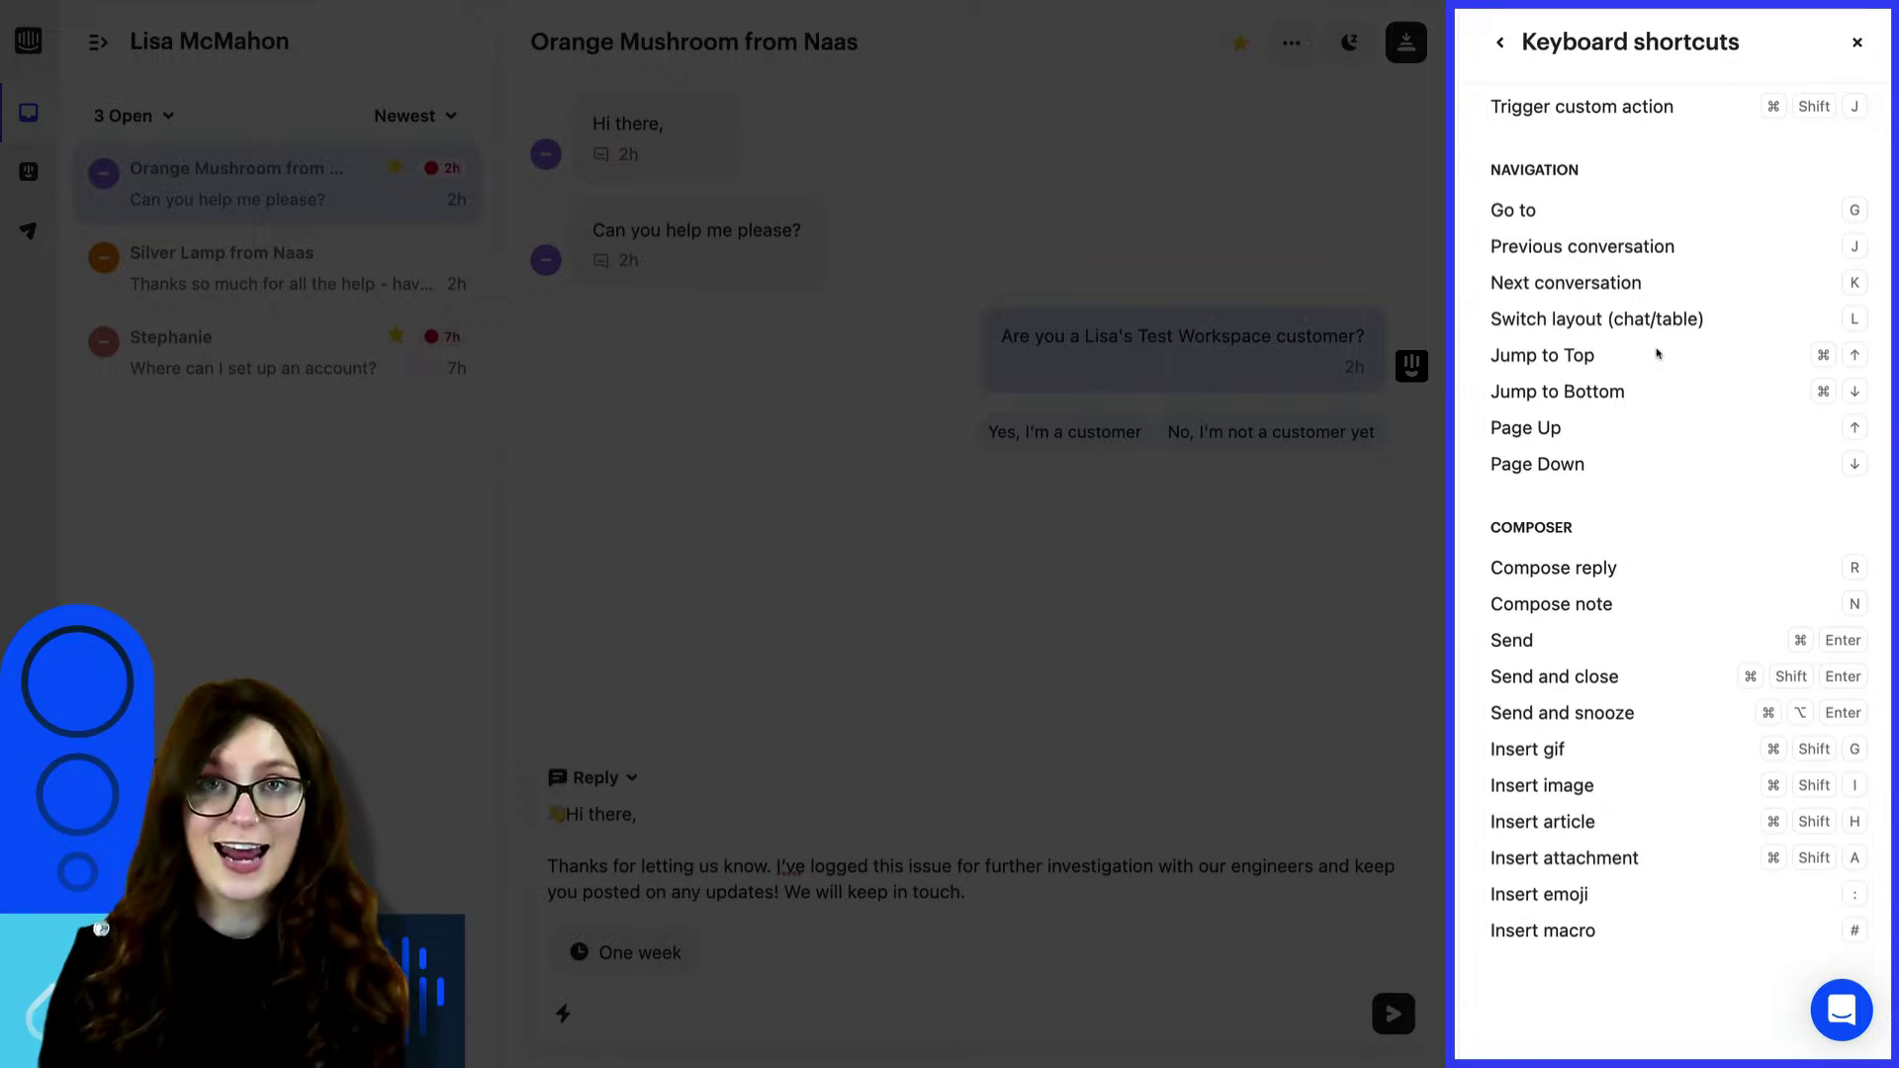
scroll(1658, 353, "up", 5)
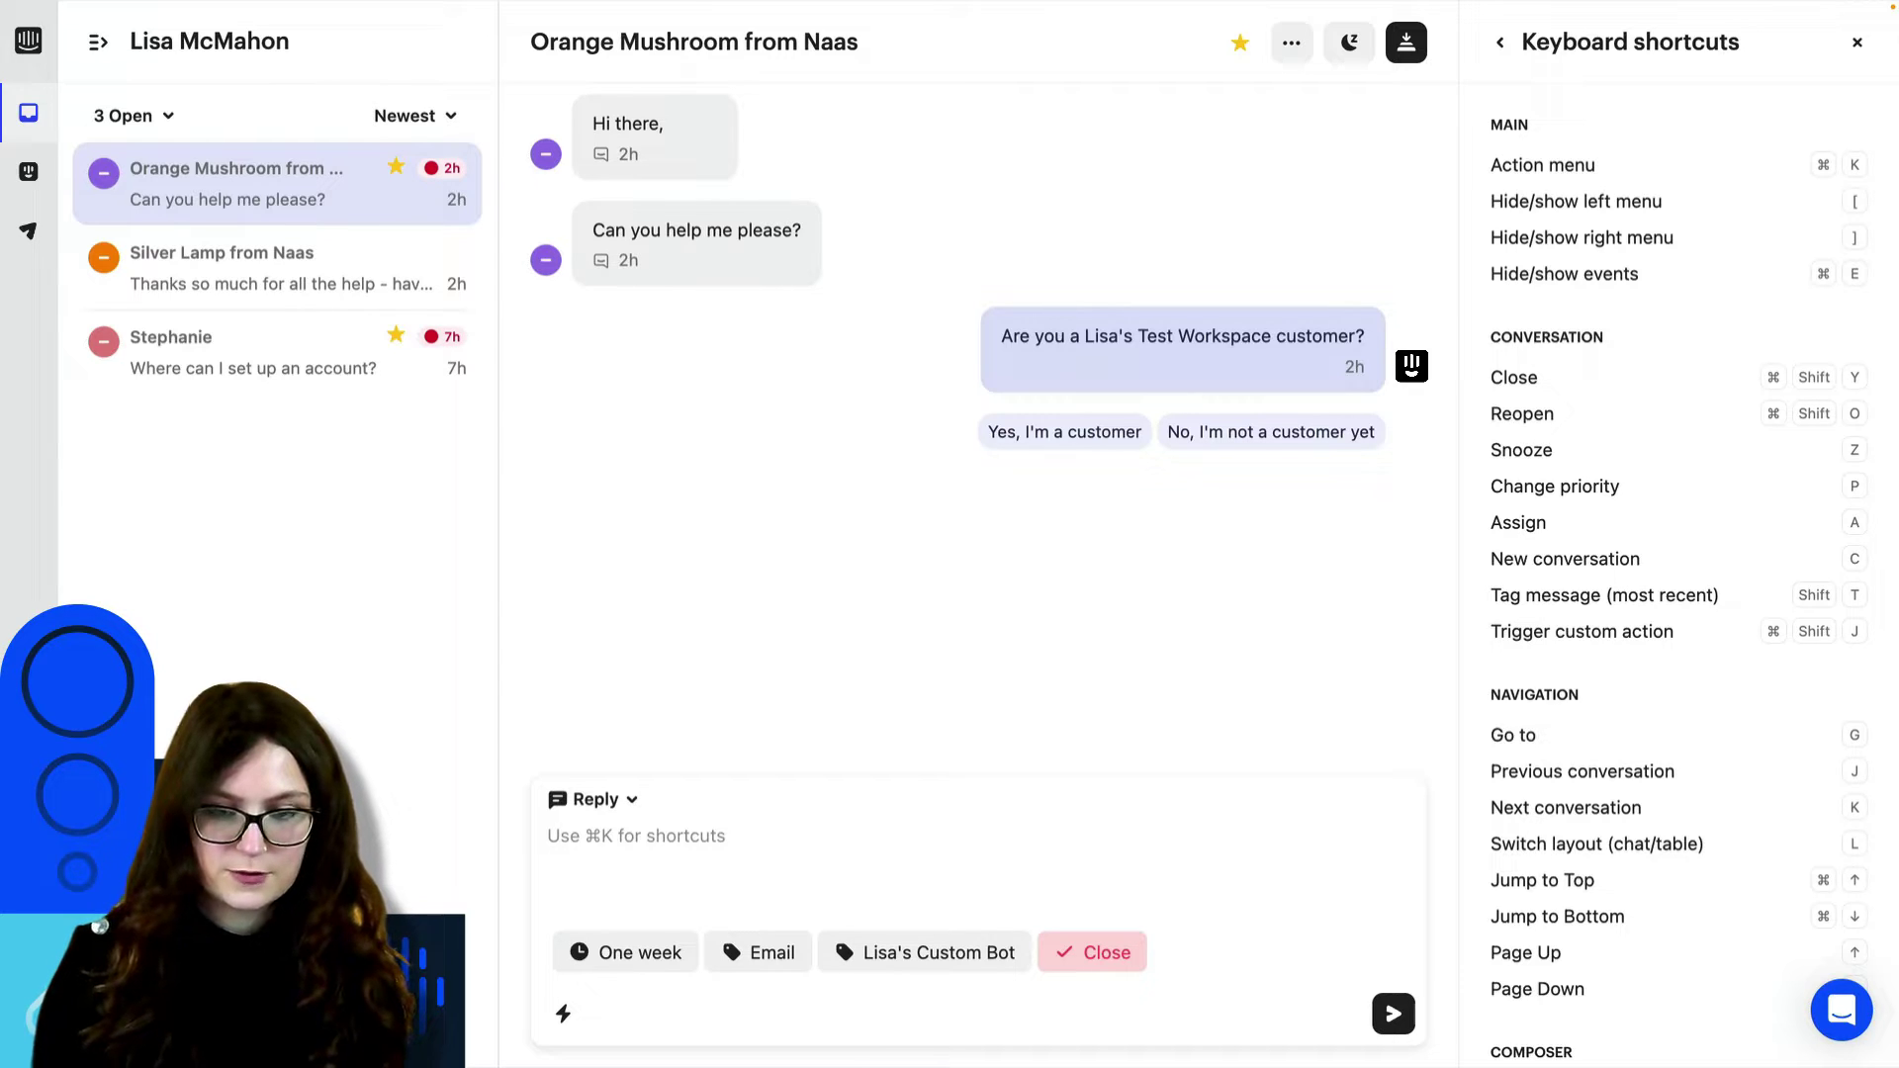
From the reply box, browse the saved macros and insert the Bug reported macro.
left_click(864, 864)
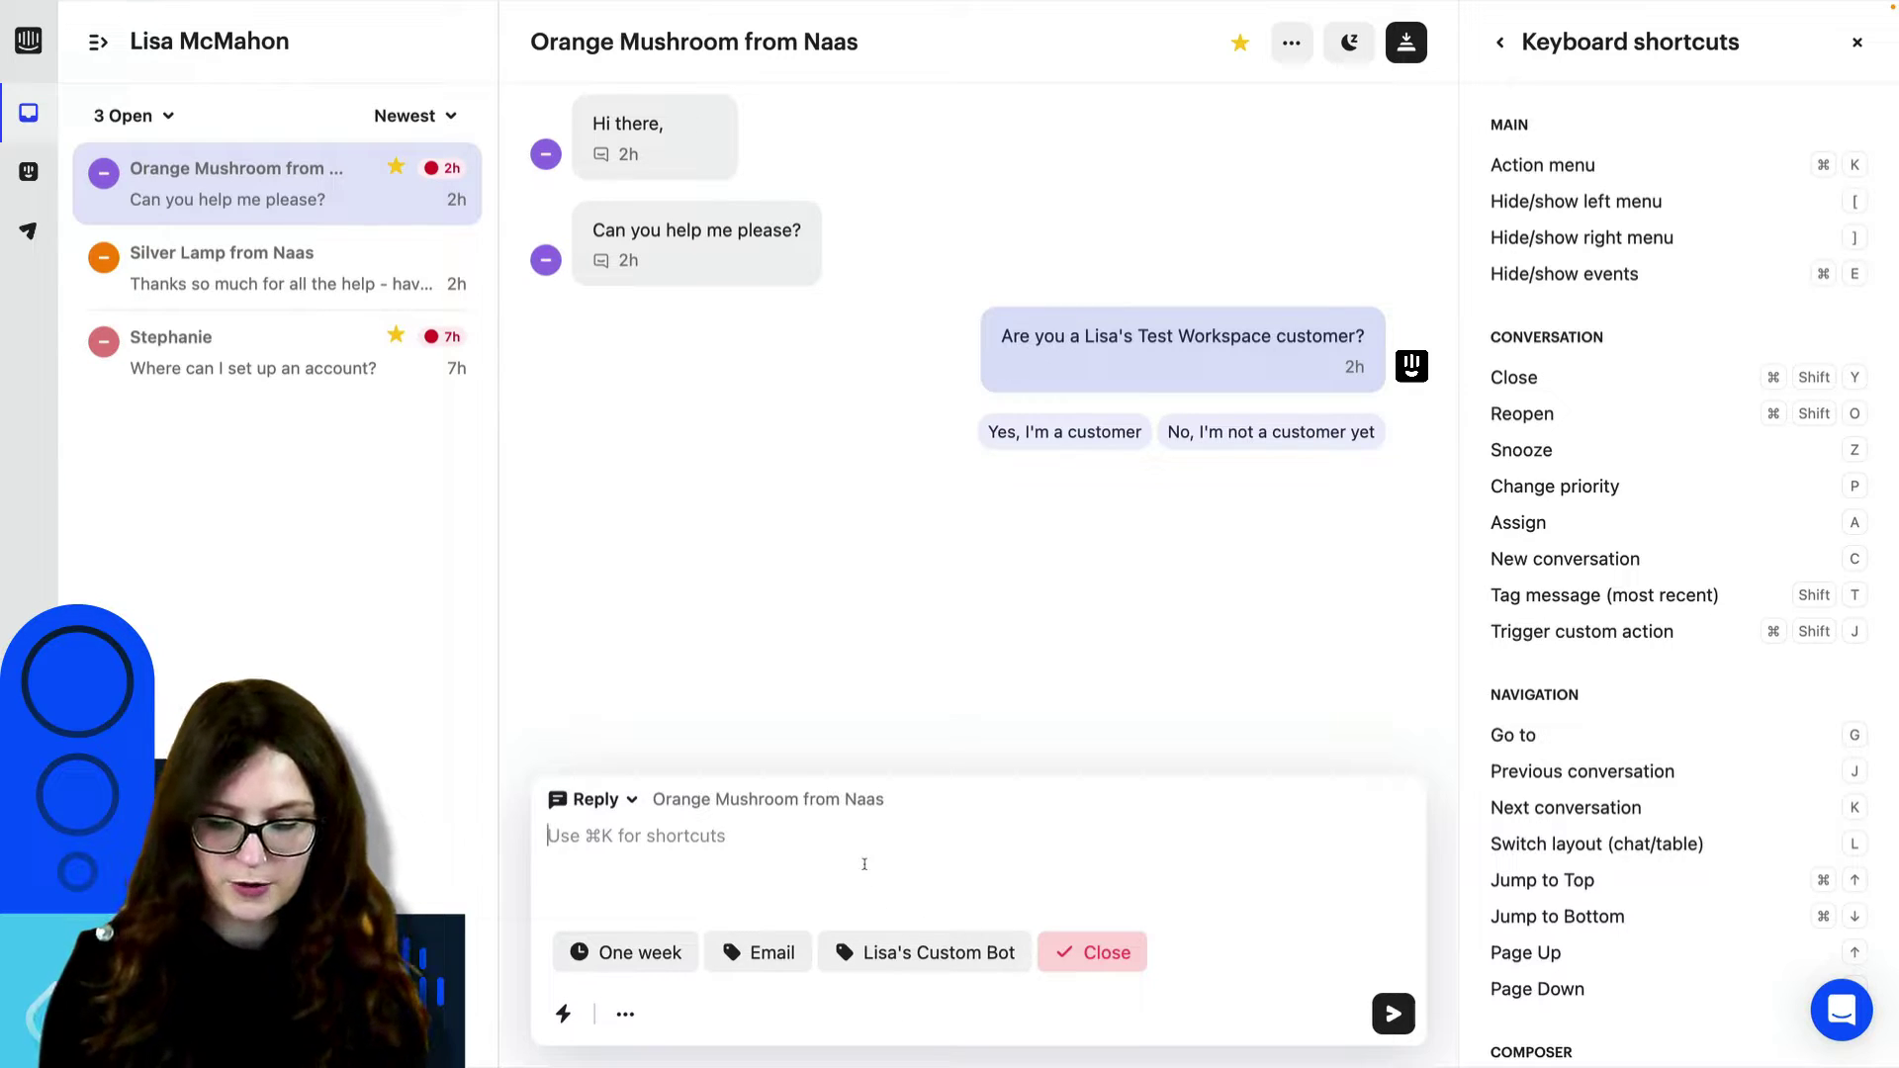
key("backslash")
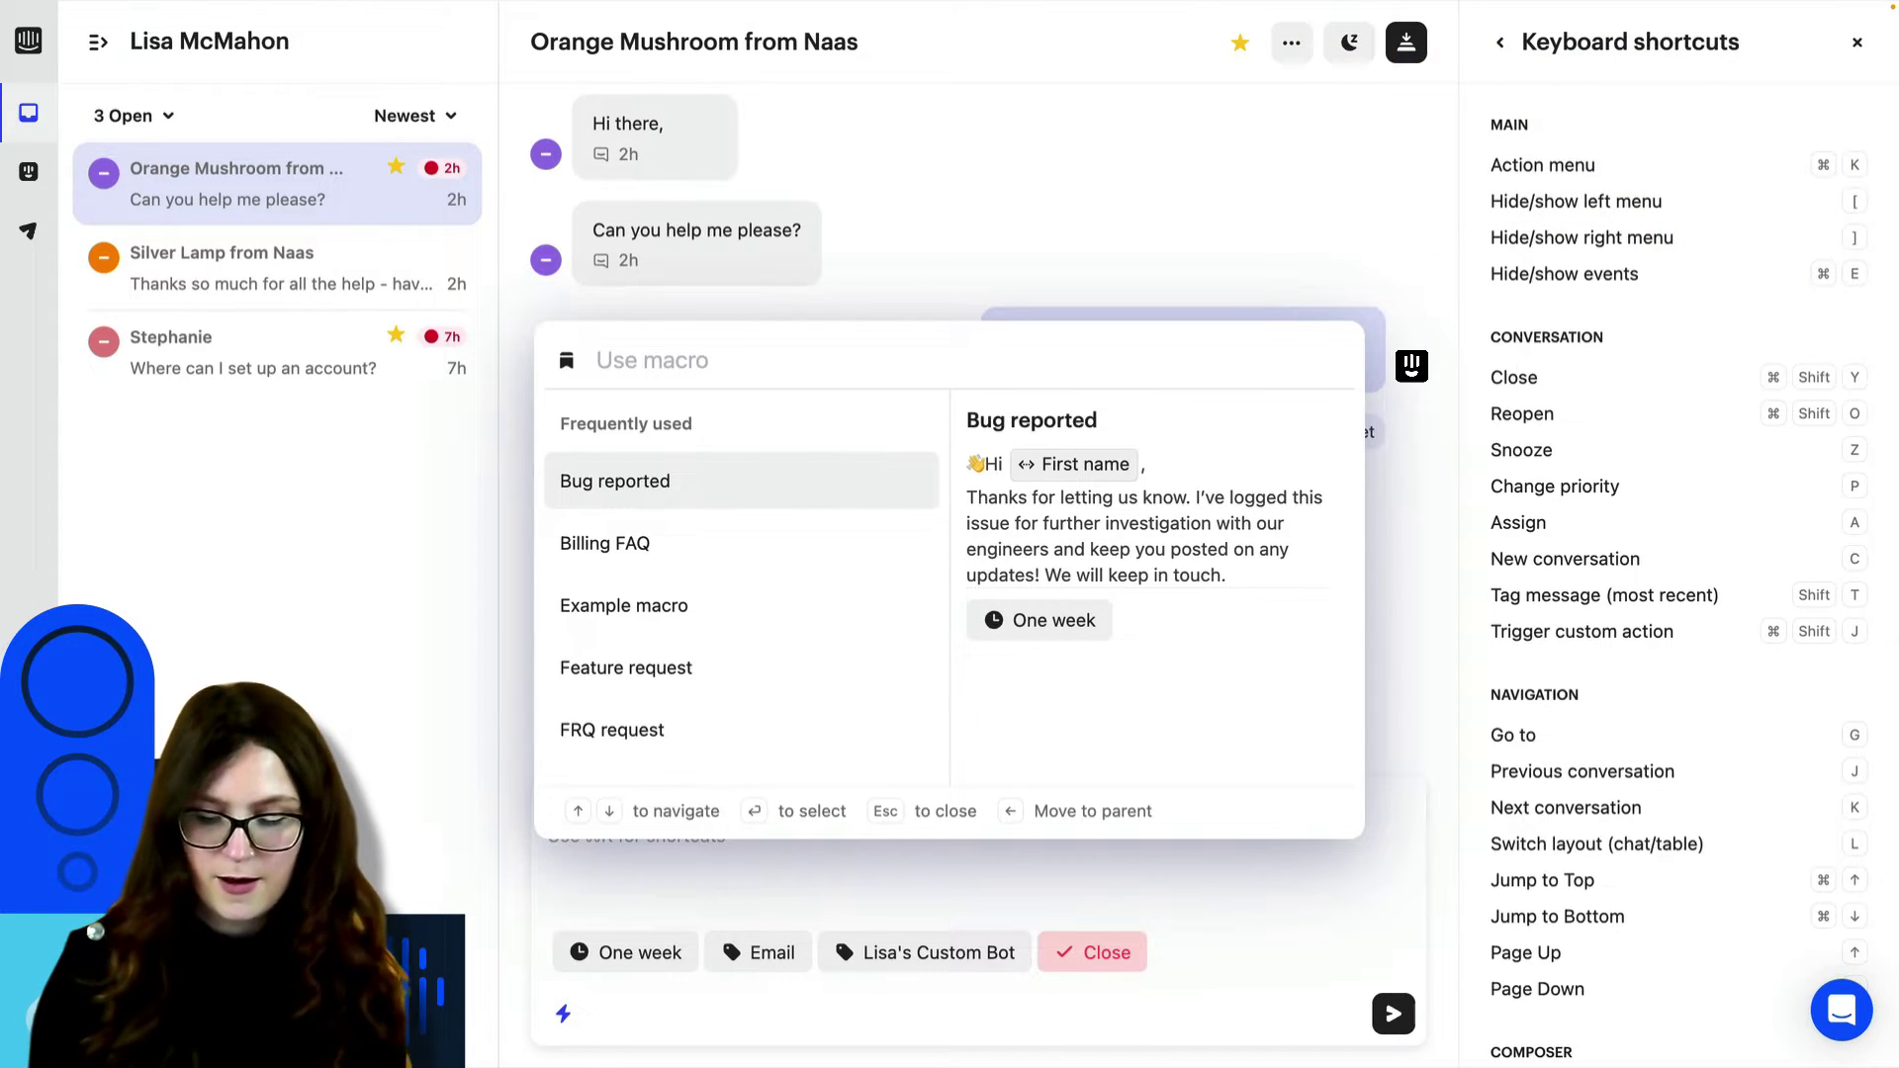
key("Down")
key("Down")
key("Up")
key("Up")
key("Down")
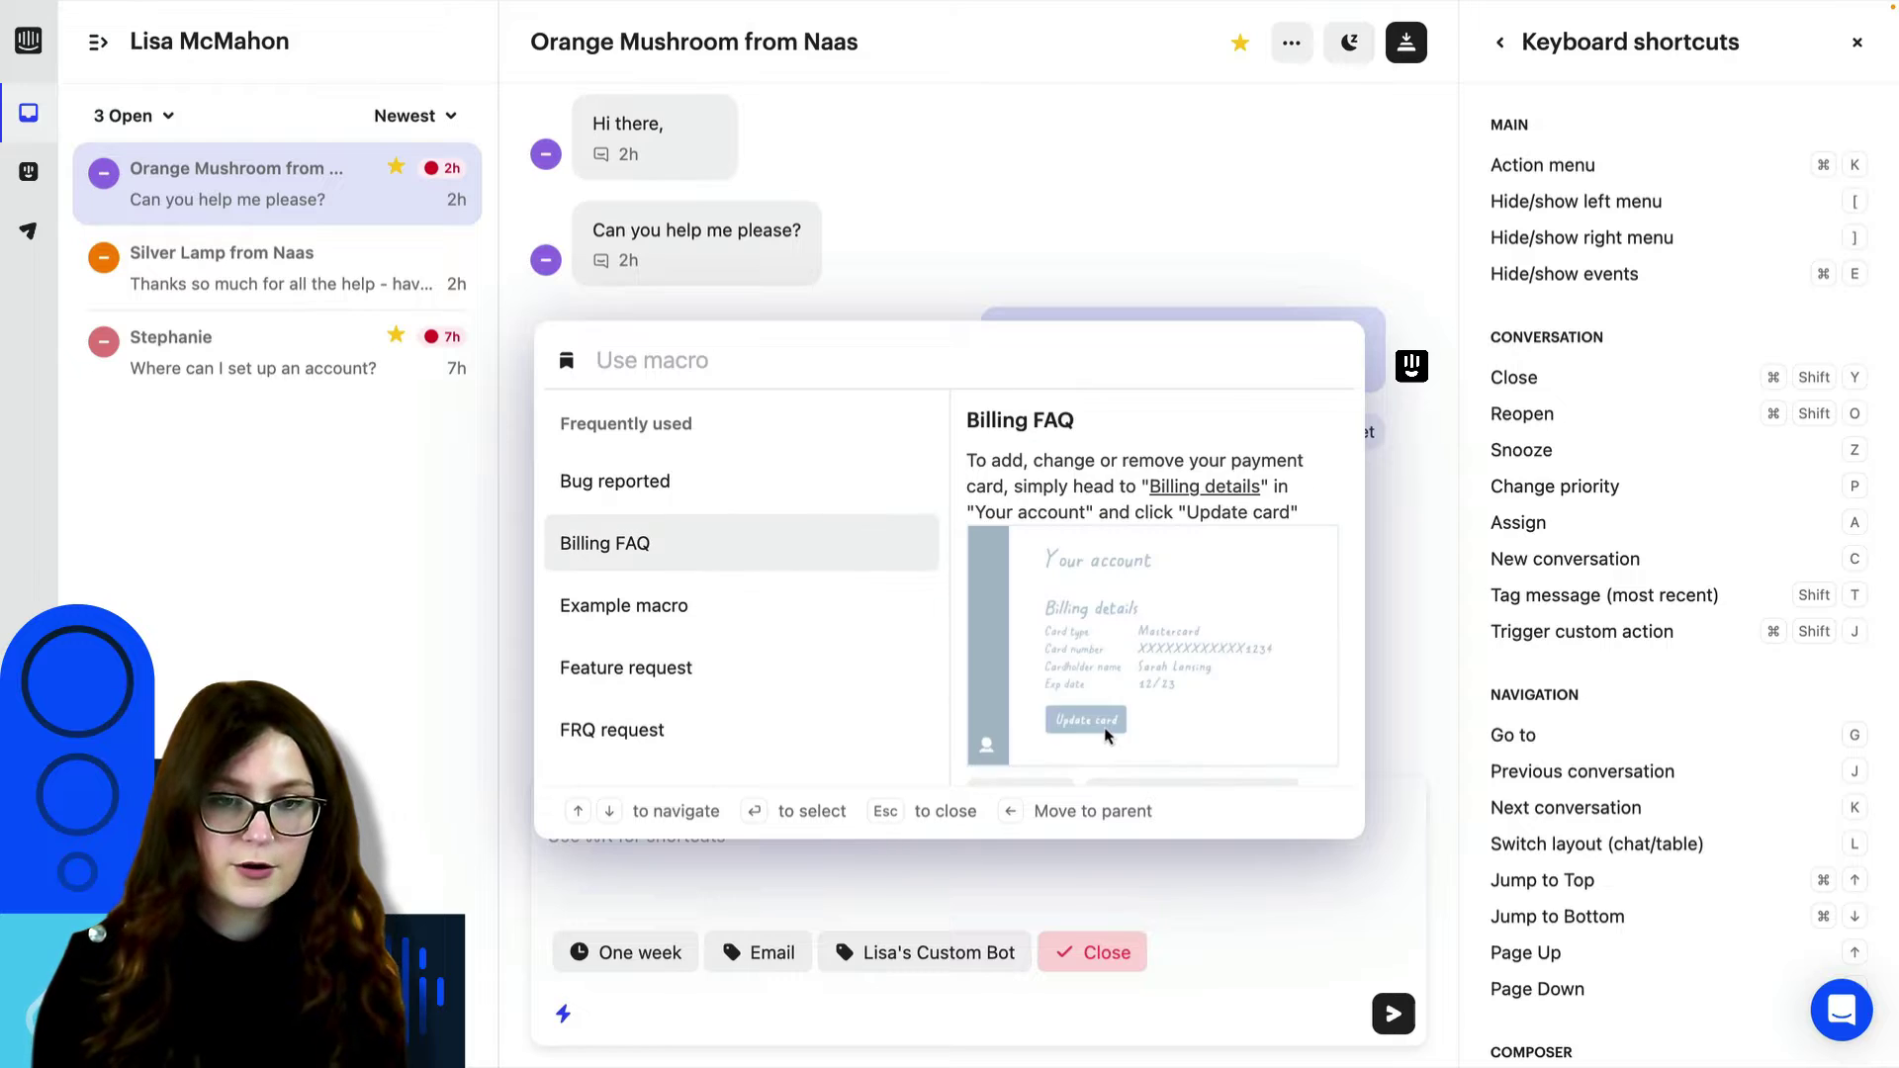
key("Up")
key("Return")
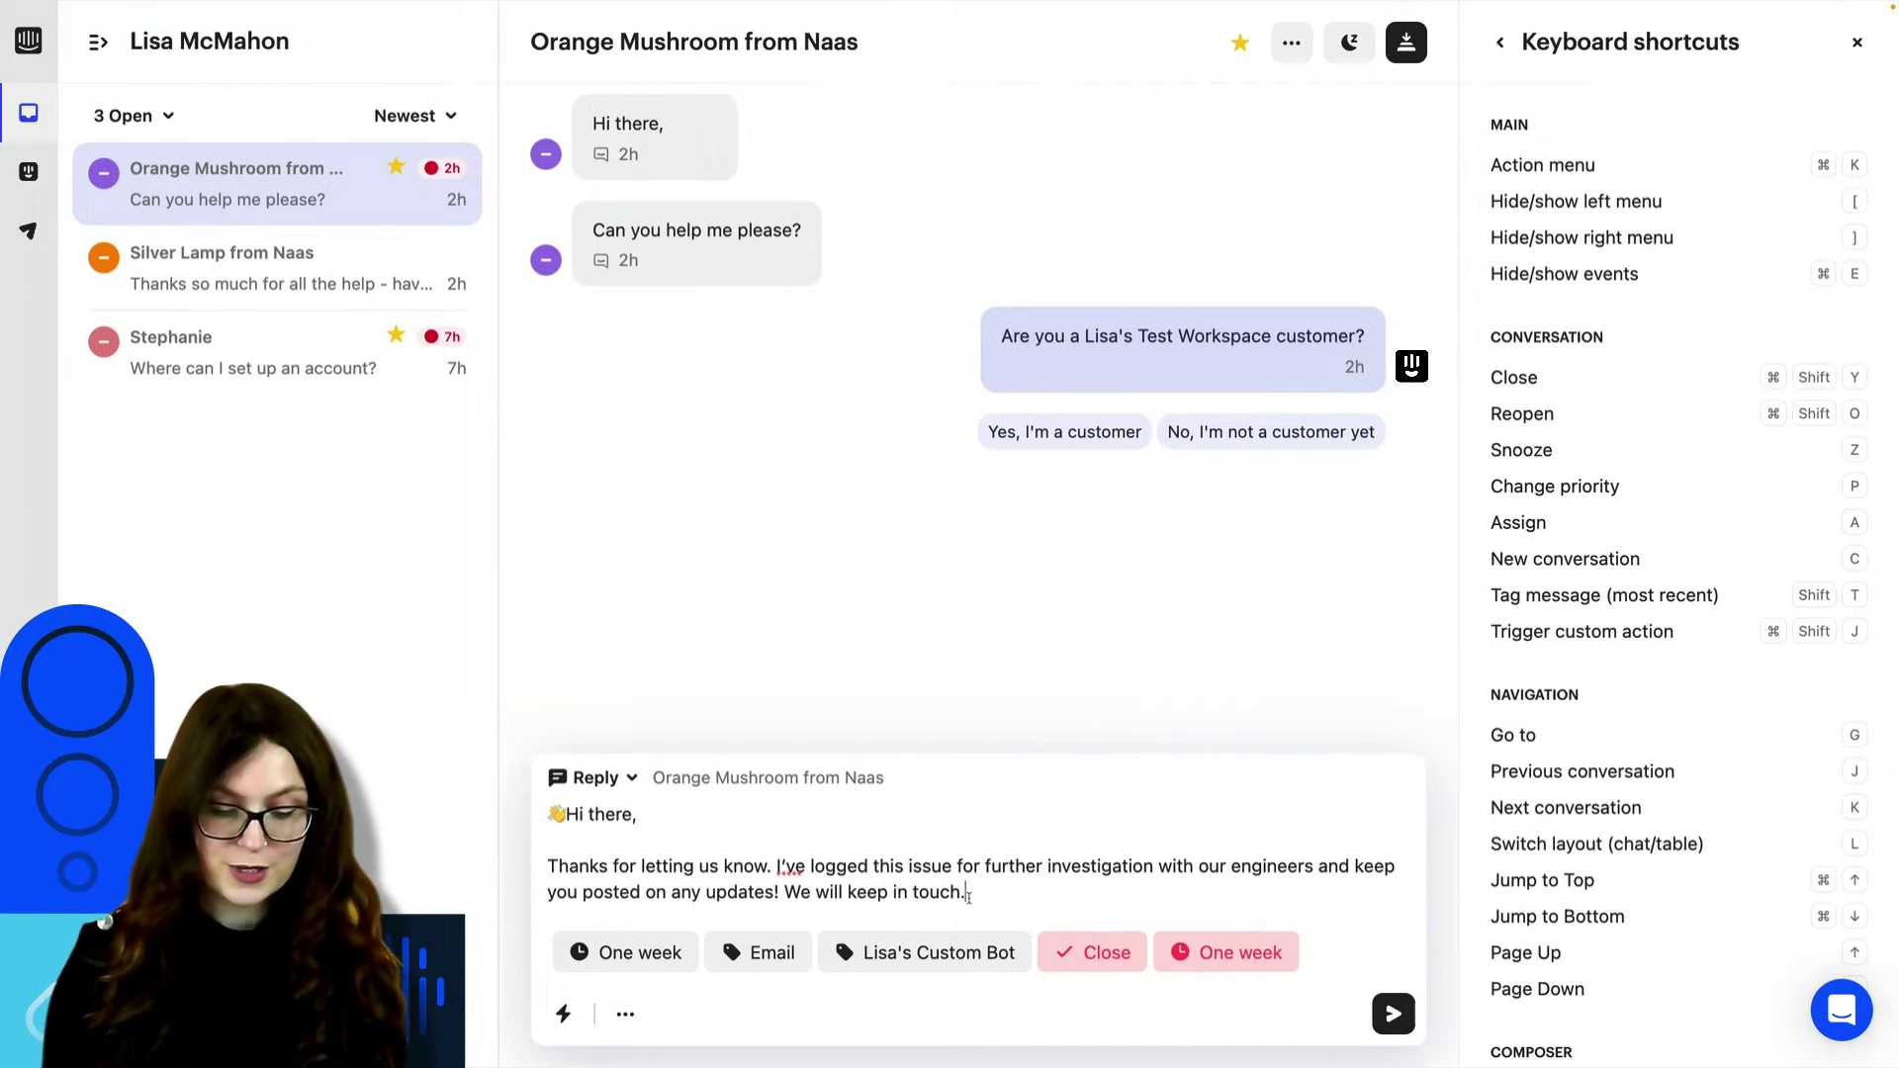
Start a new macro via the 'crea' search, checking Add actions and the Available for options.
key("super+k")
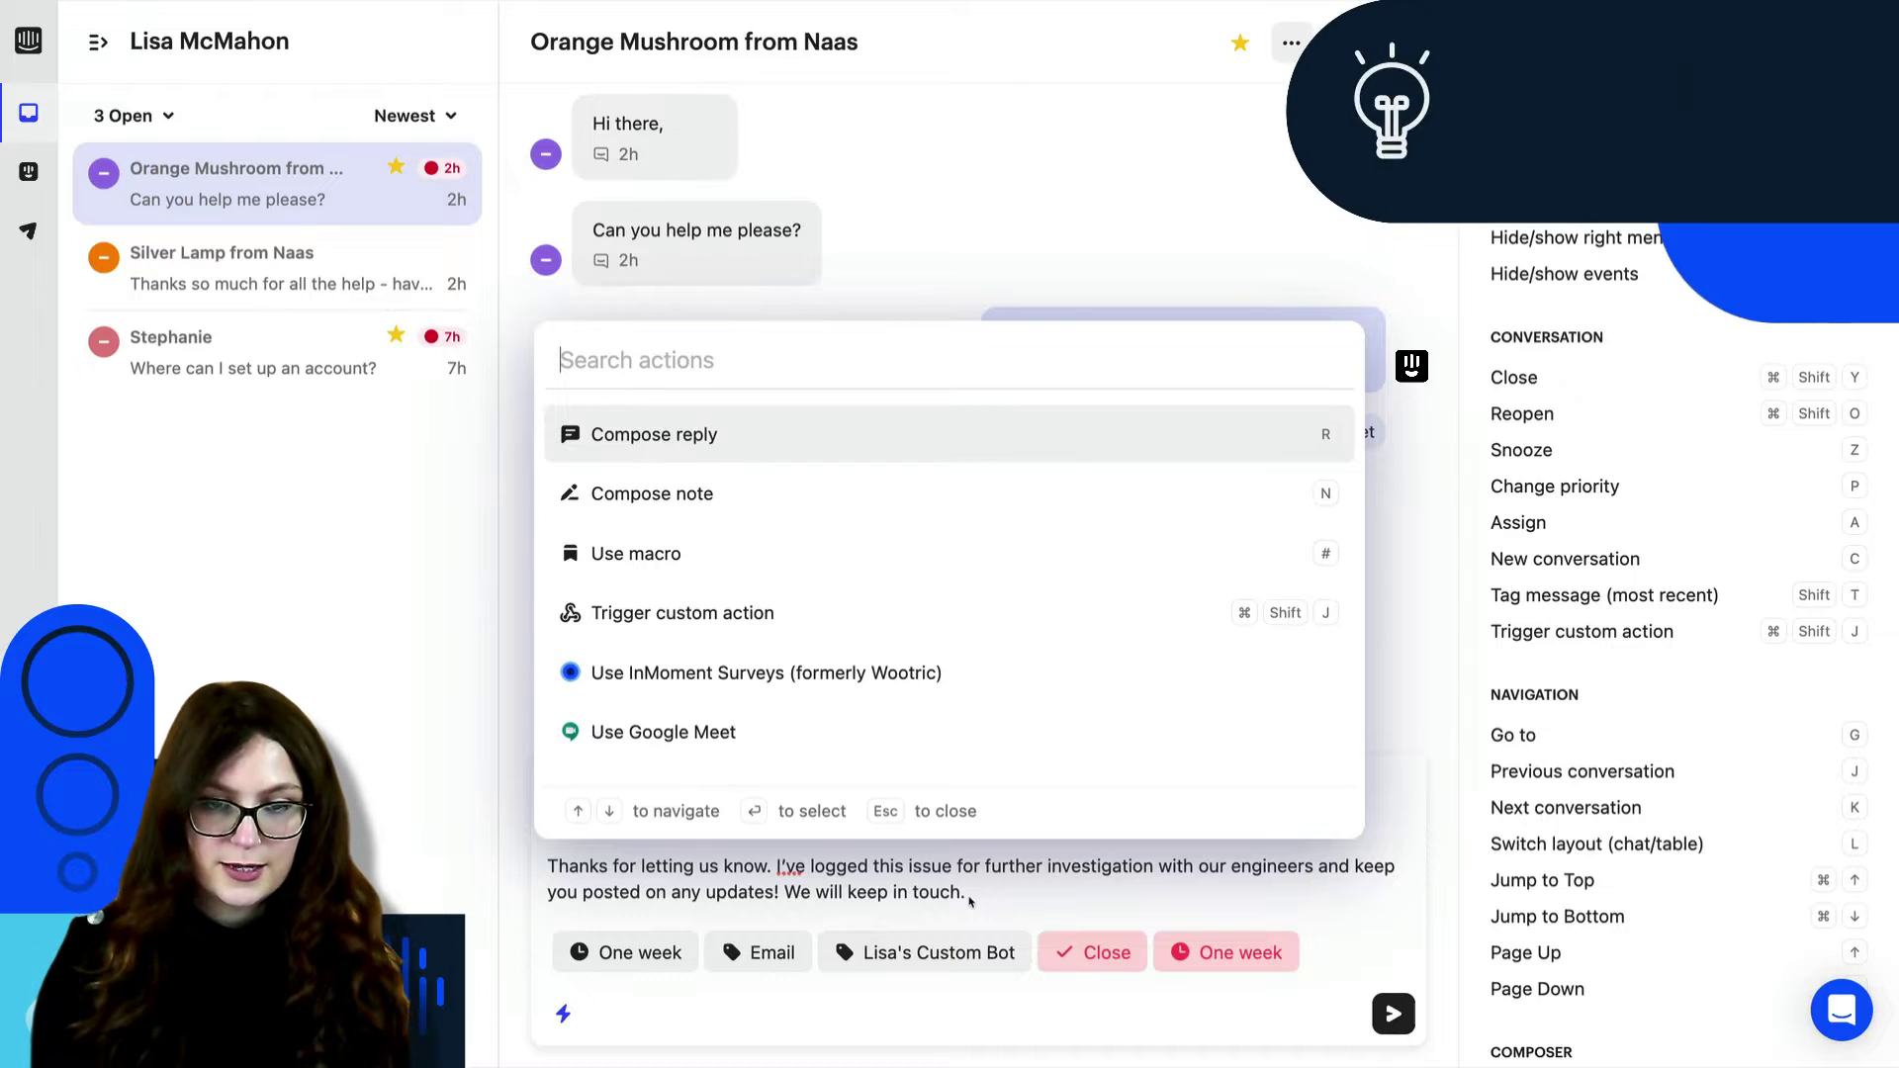
type("create")
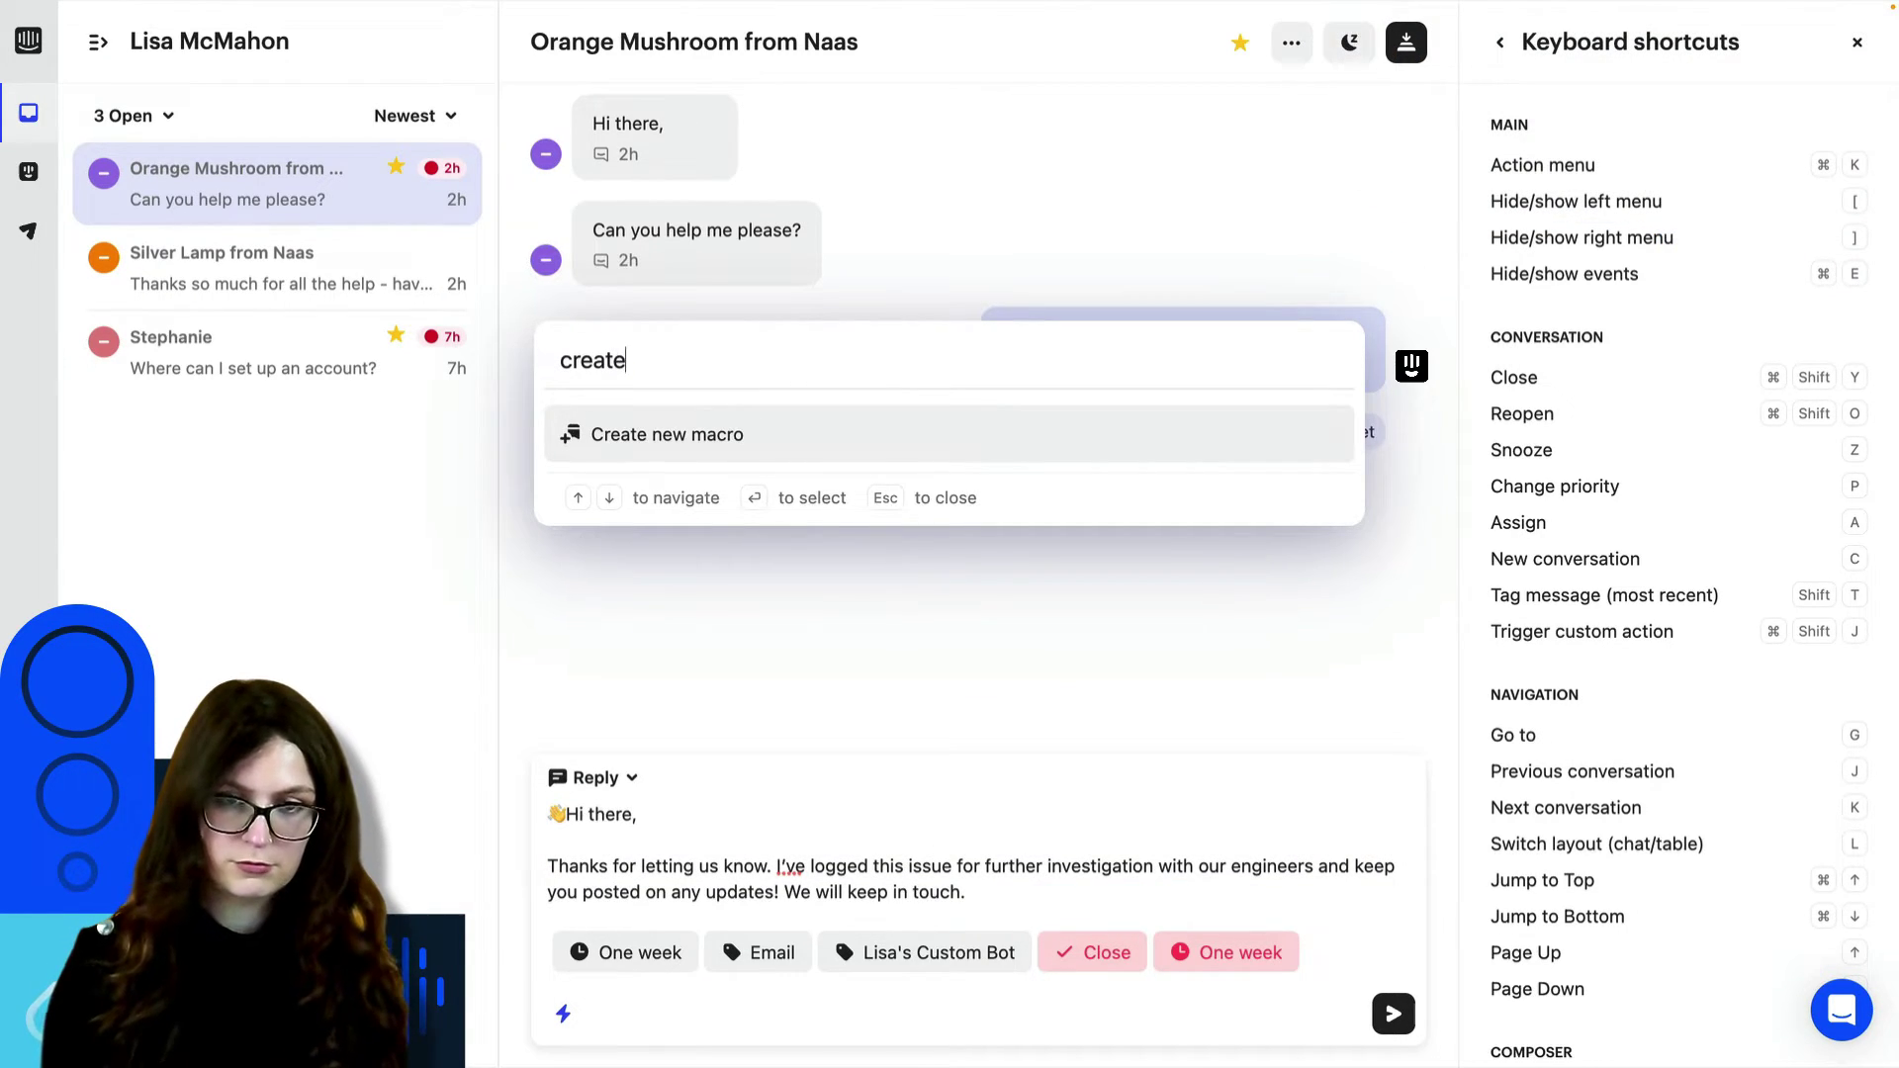
key("Return")
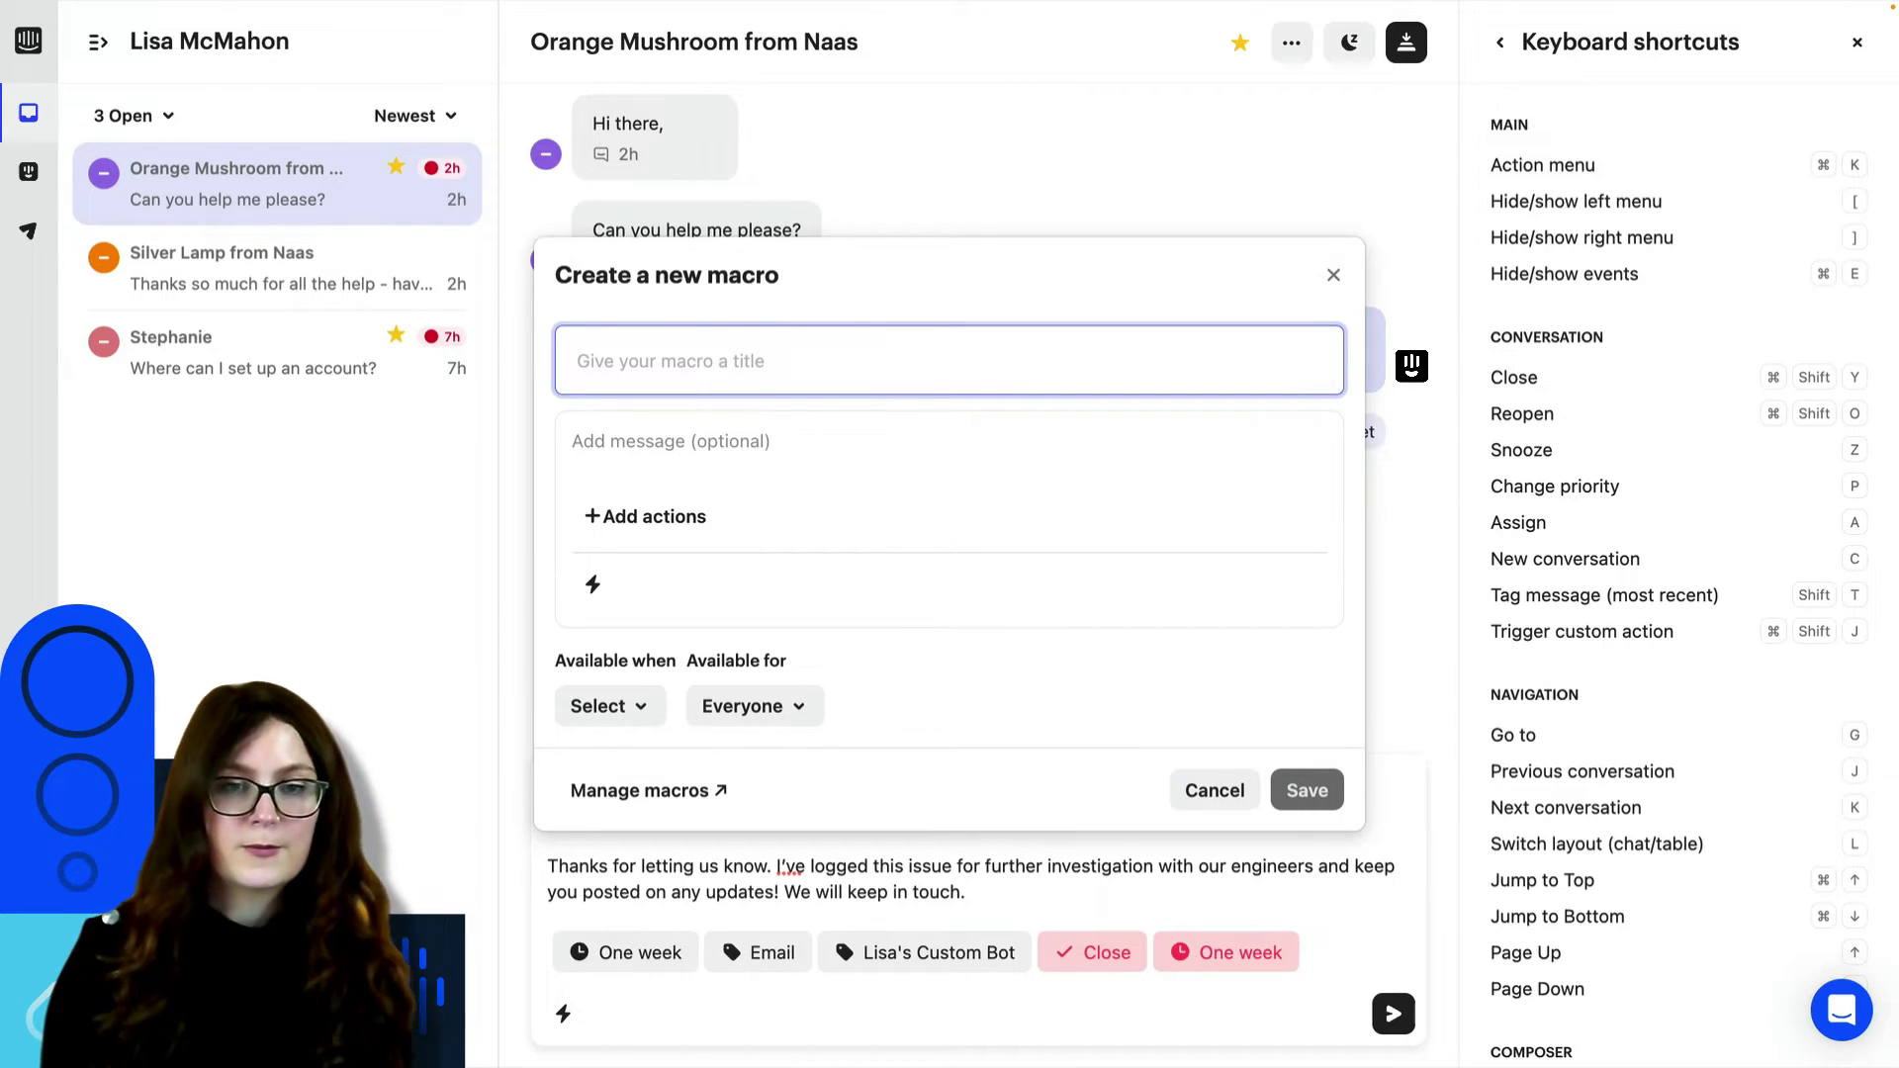
left_click(661, 445)
left_click(653, 515)
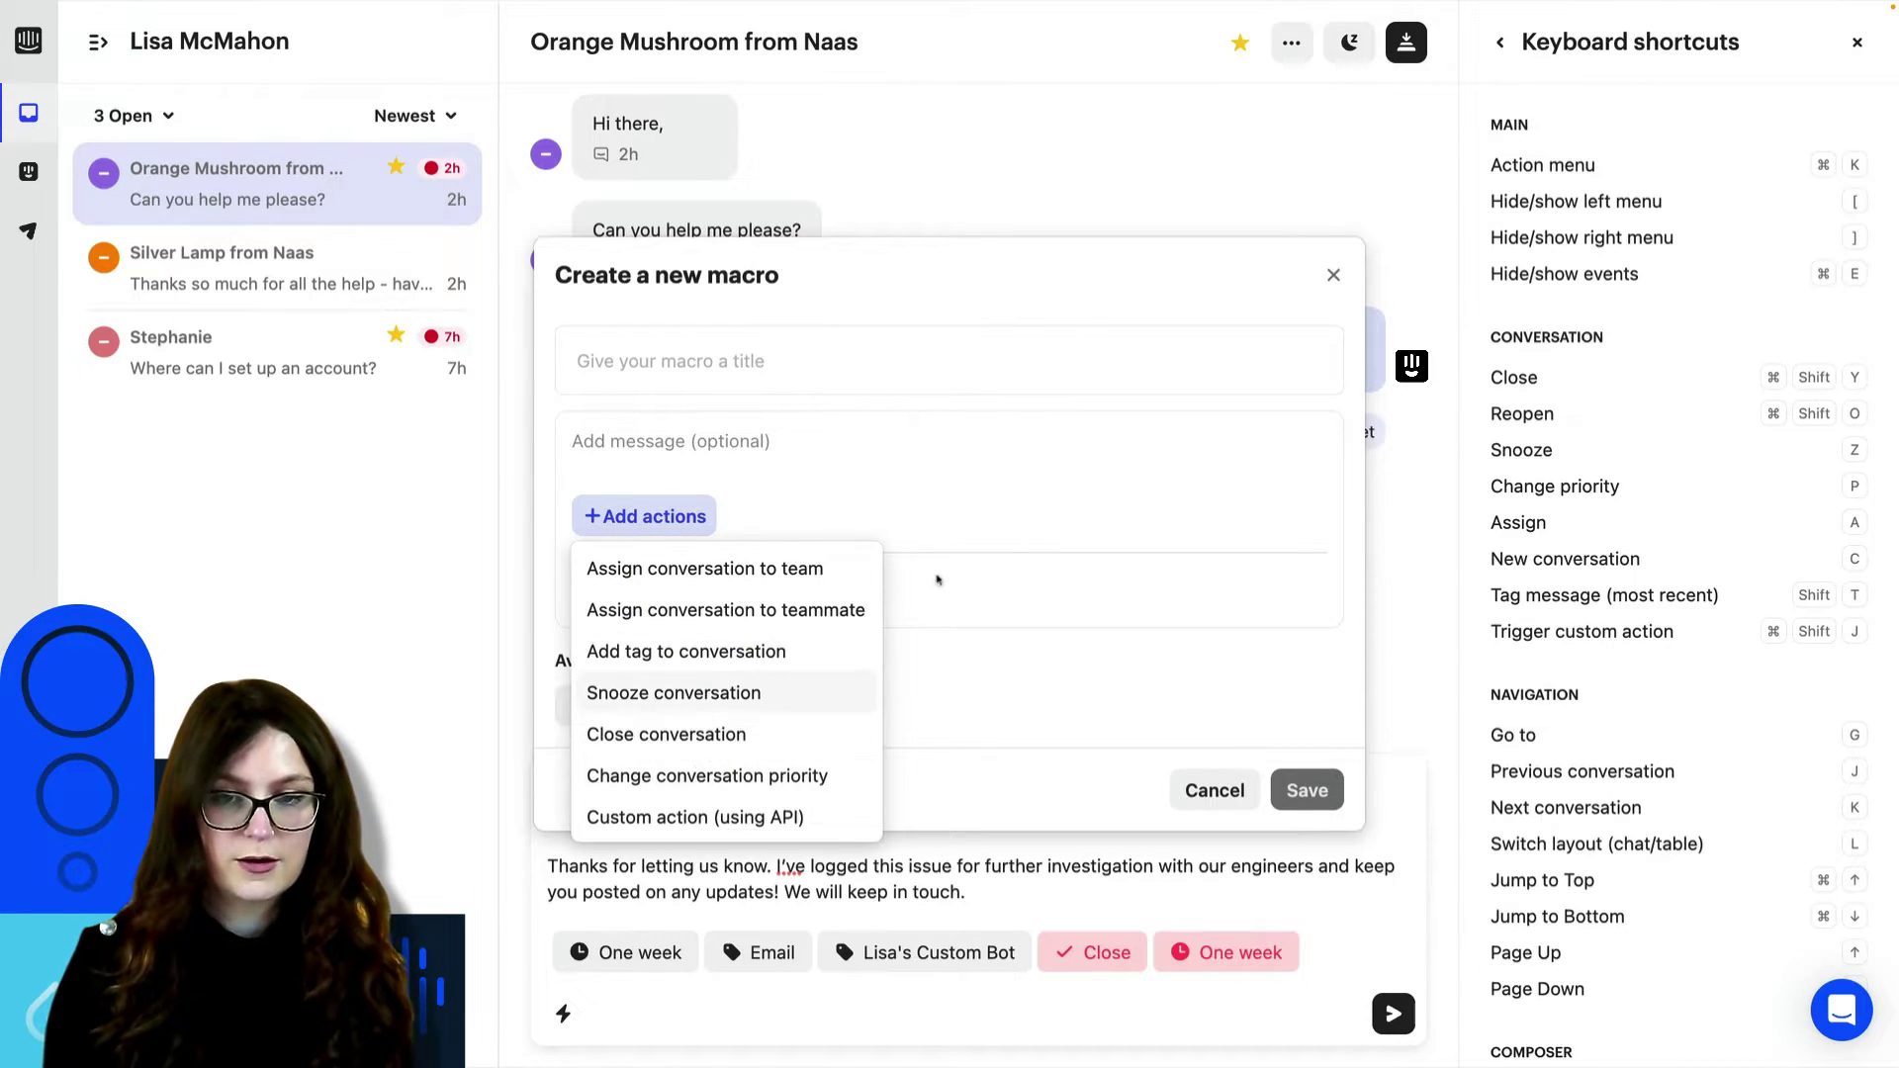
left_click(953, 529)
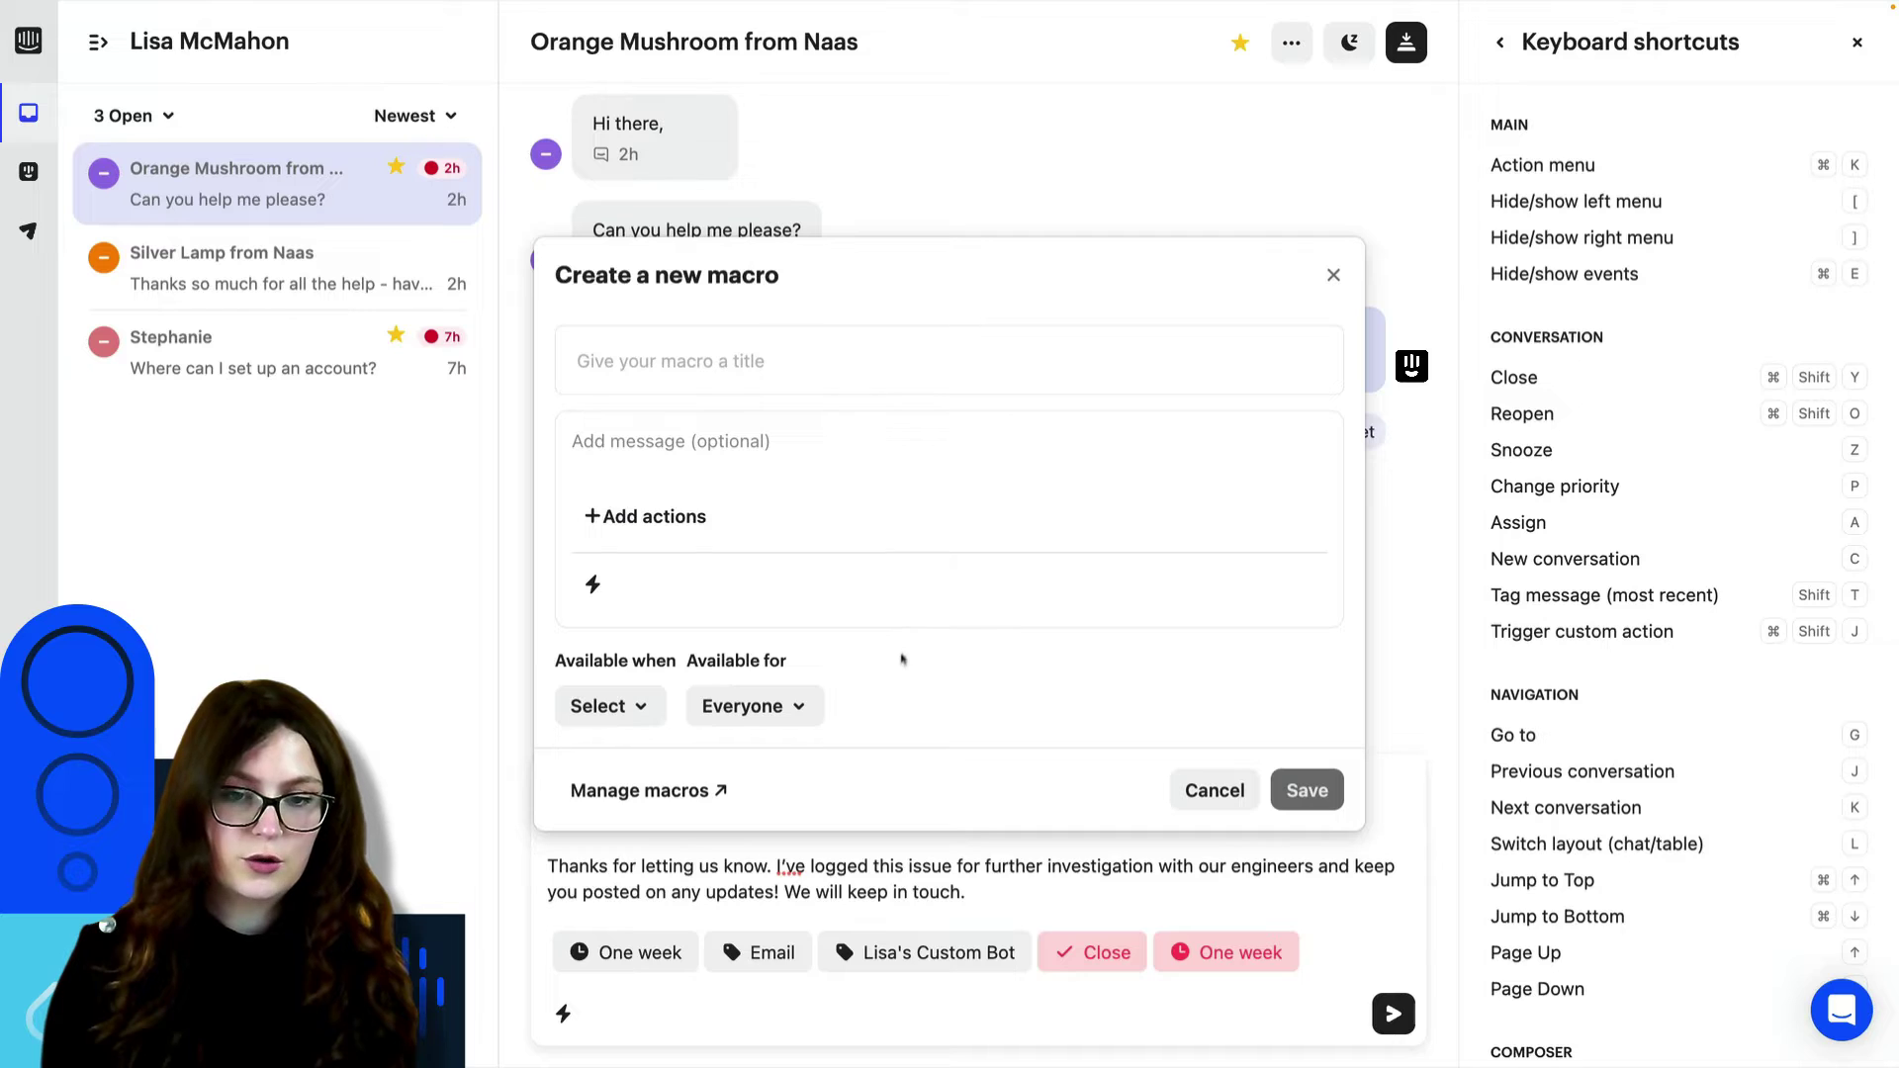
left_click(810, 718)
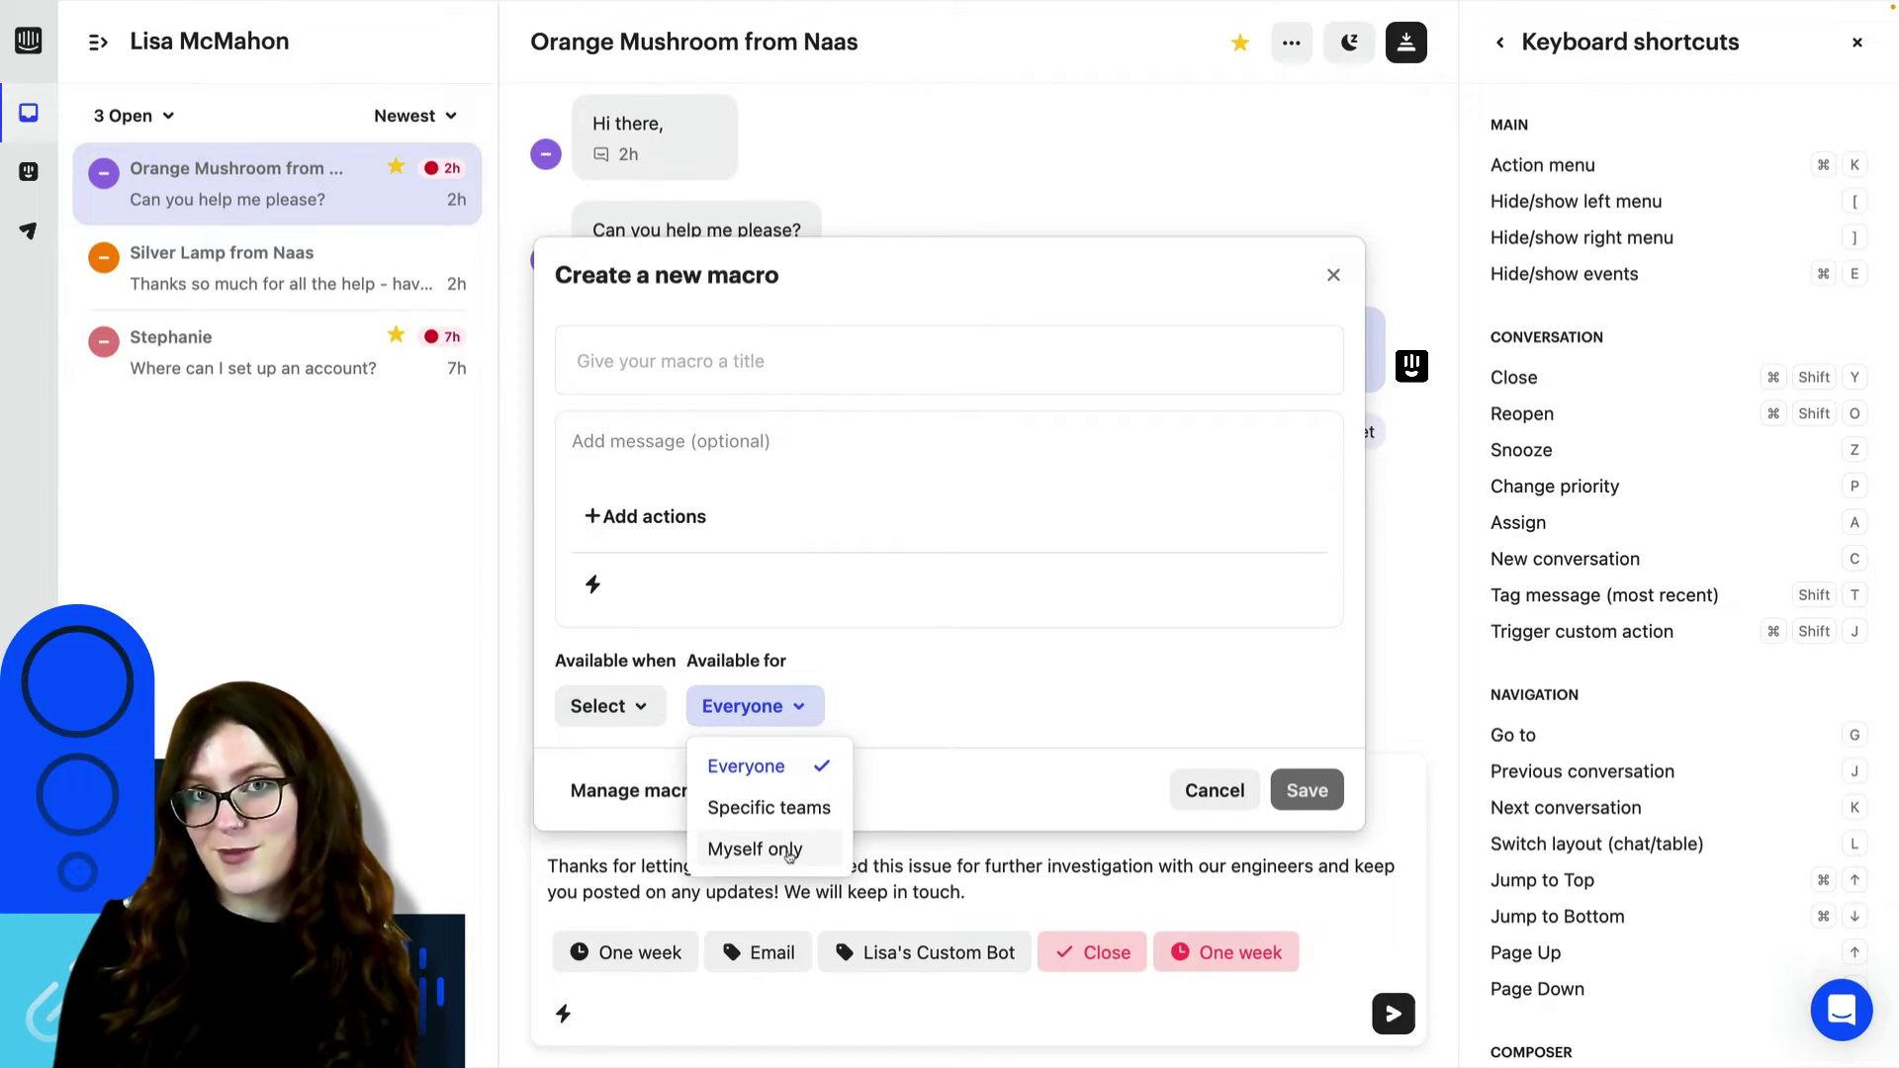
left_click(754, 707)
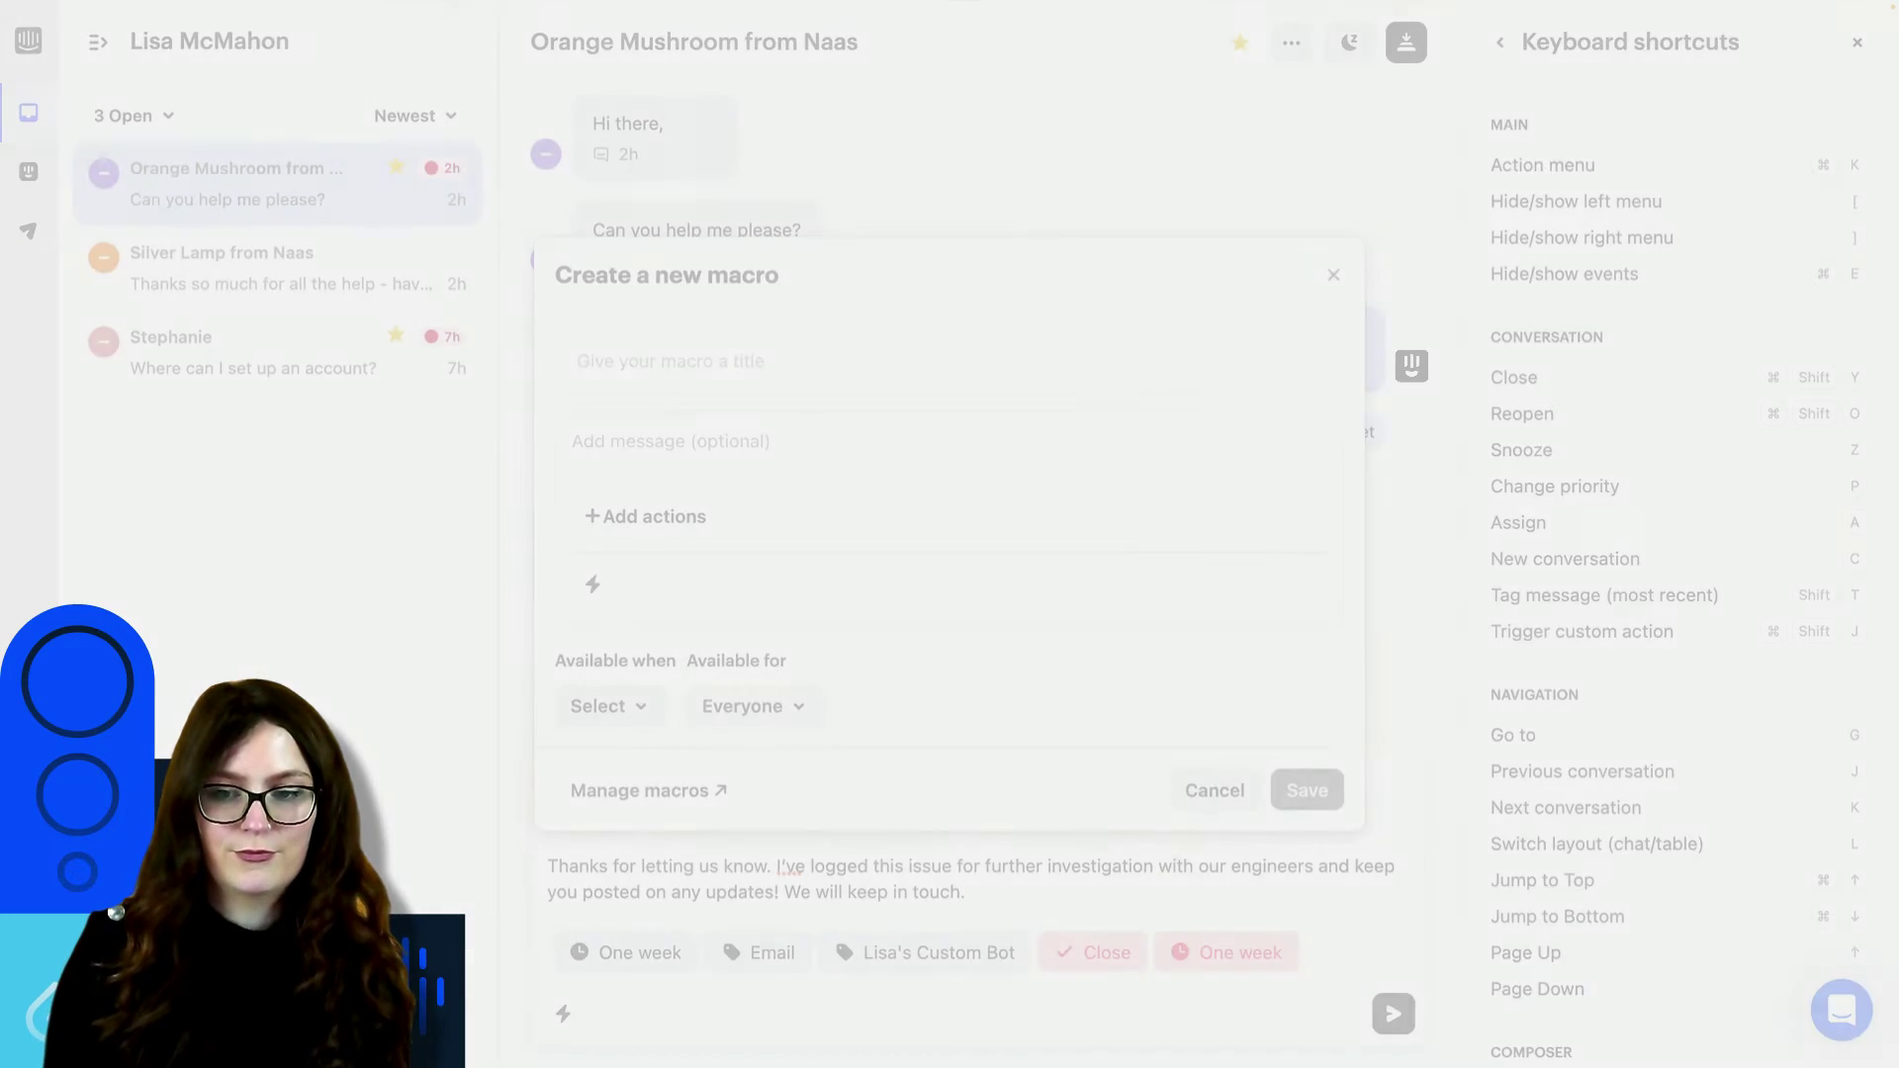